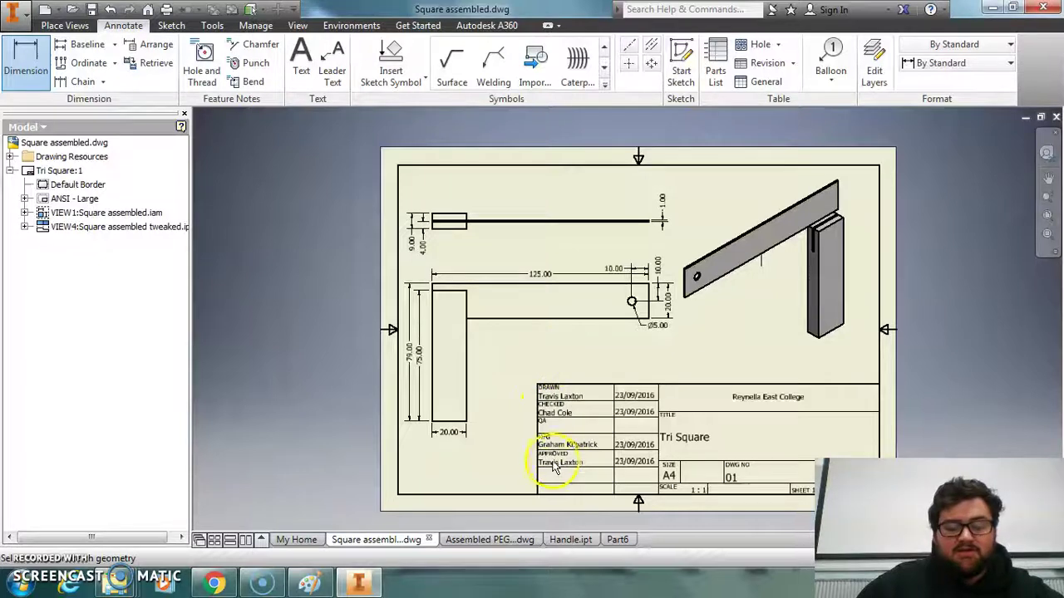
Switch to the empty Part6 document and start a 2D sketch on its horizontal XZ origin plane
left_click(562, 541)
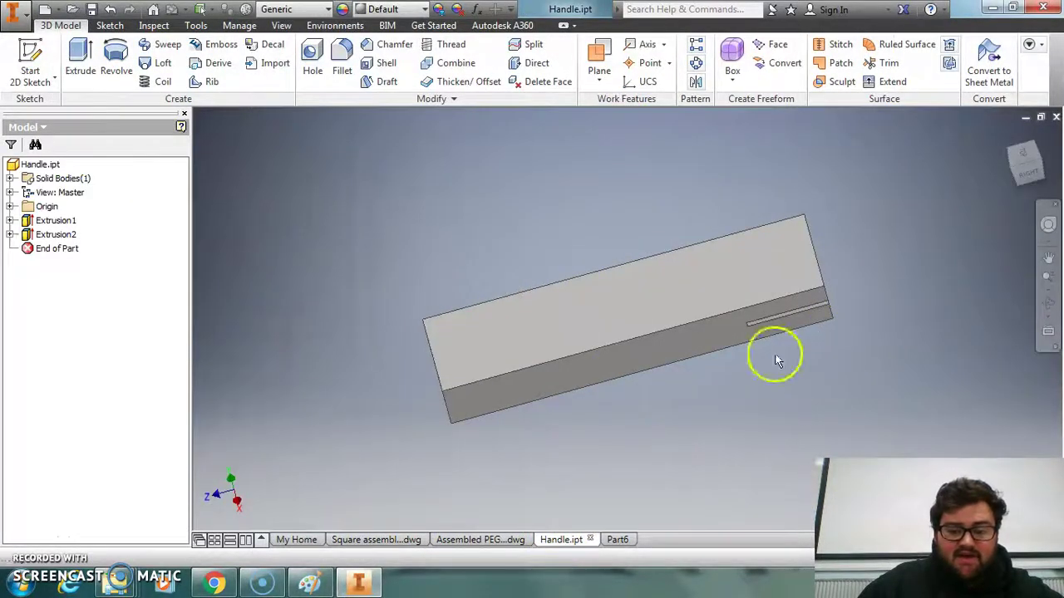
left_click(618, 540)
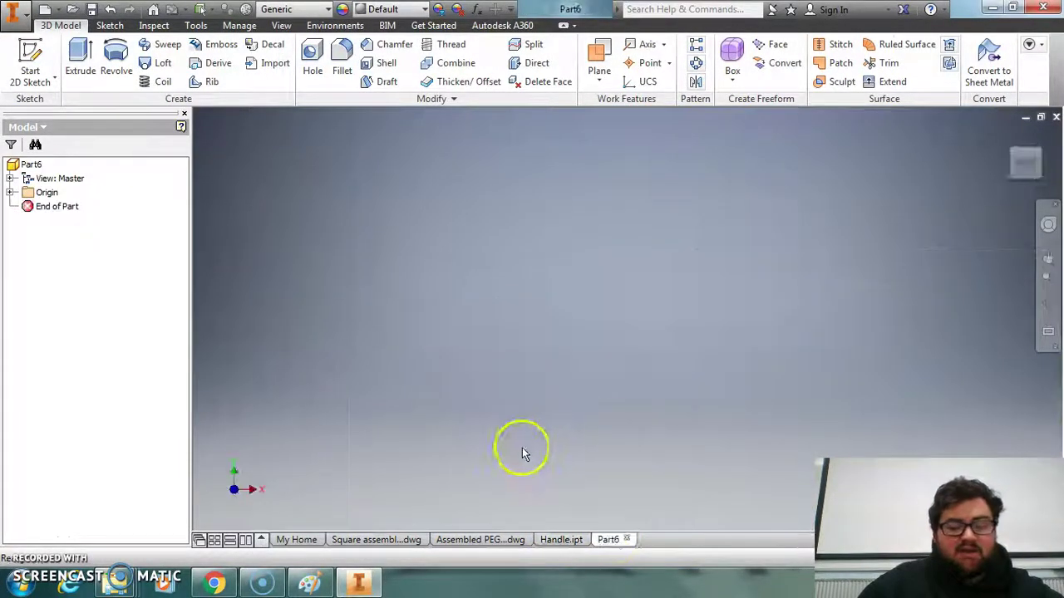
left_click(30, 62)
left_click(496, 335)
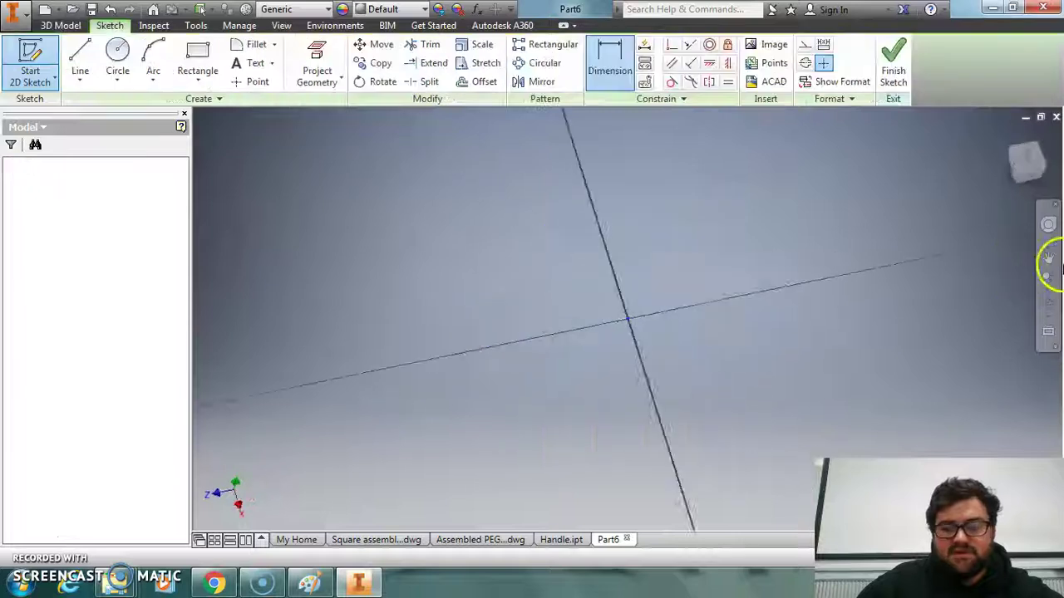
left_click_drag(1040, 131, 1045, 142)
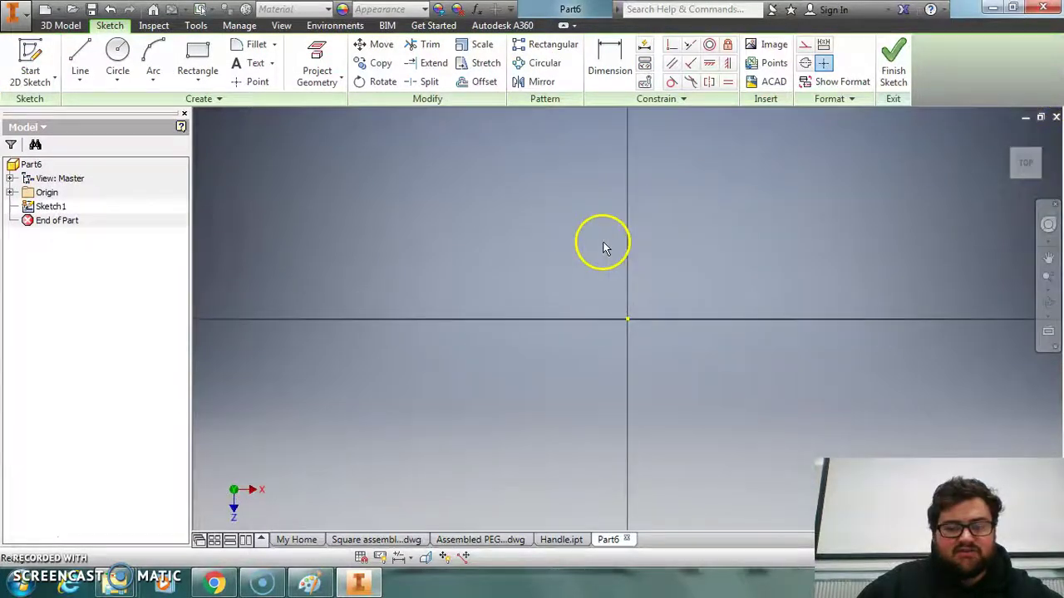
Draw a 125 by 20 mm rectangle with one corner on the sketch origin
left_click(196, 58)
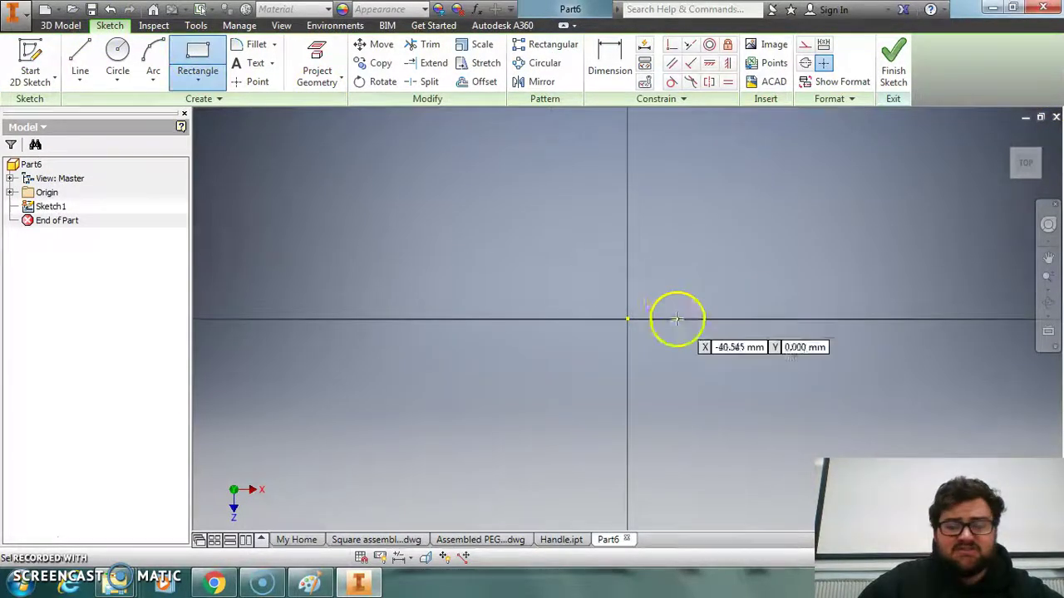
left_click(627, 319)
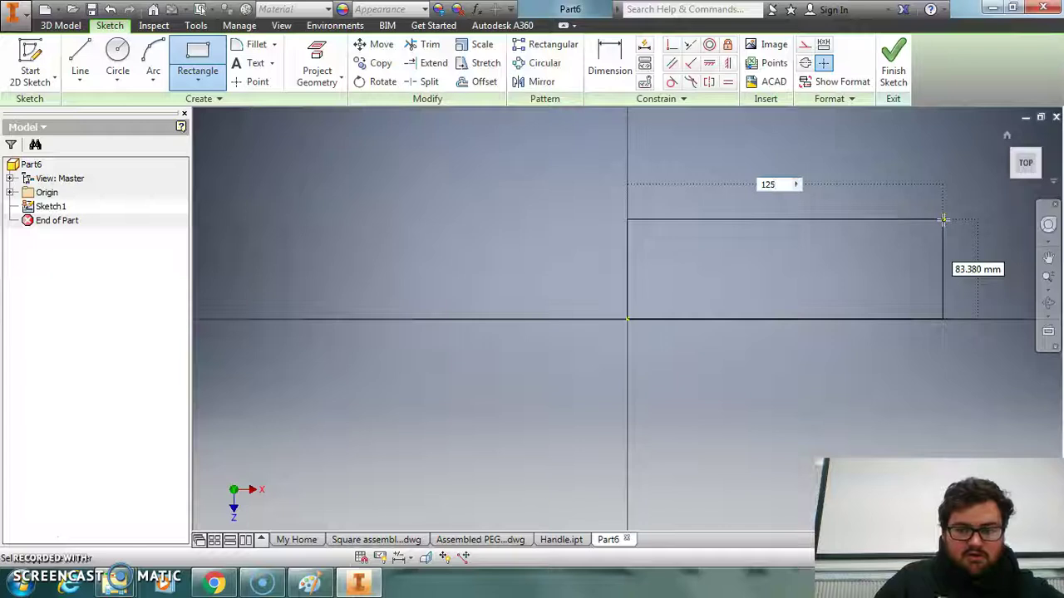
key("Tab")
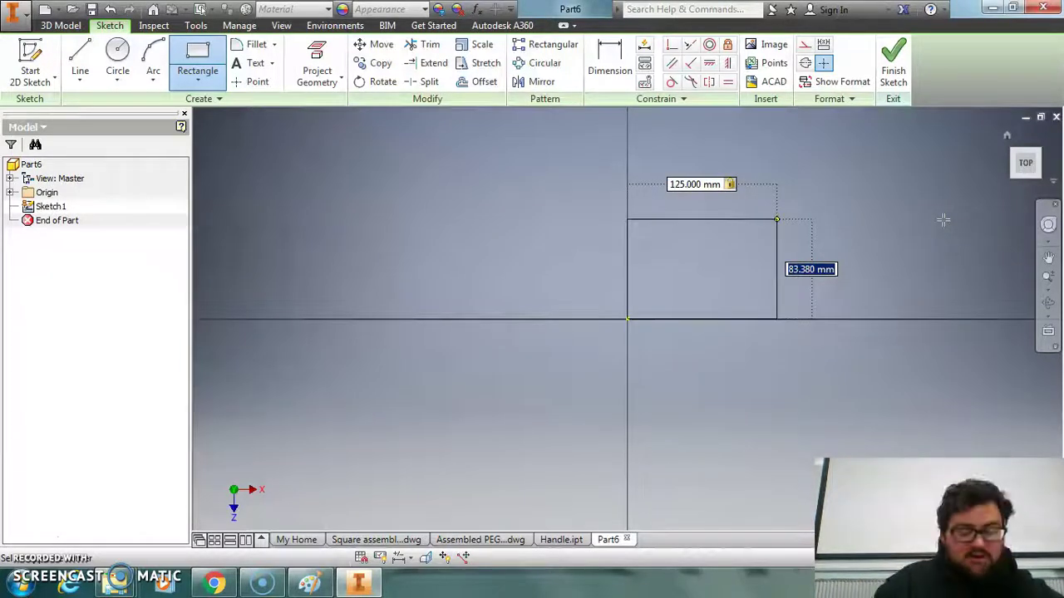
key("Return")
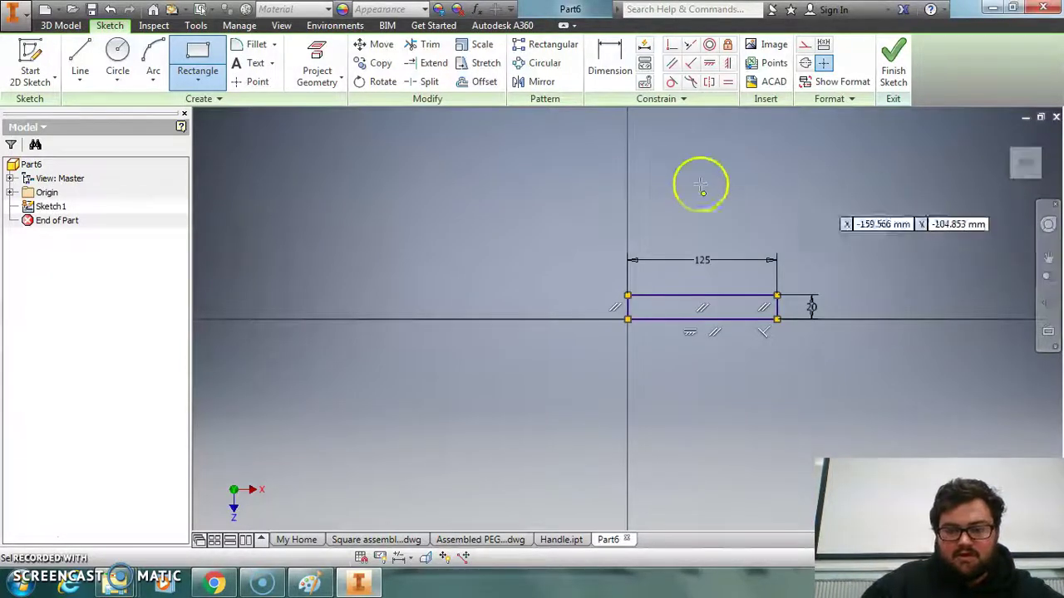
left_click(1024, 164)
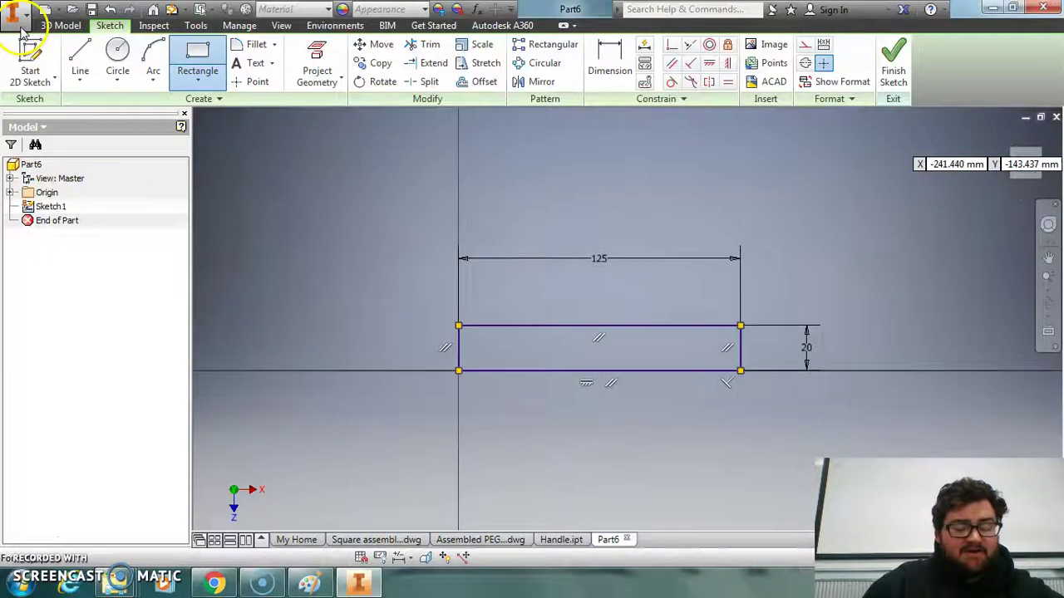
Check the blade thickness in the Square assembled drawing and extrude the rectangle in Part6 by 1 mm
left_click(356, 540)
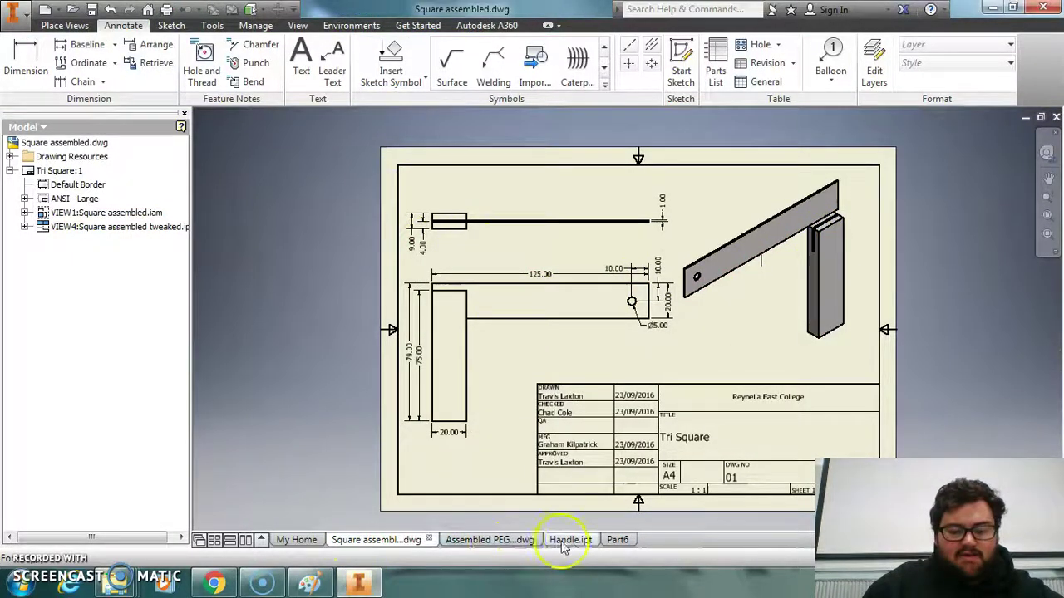
left_click(617, 540)
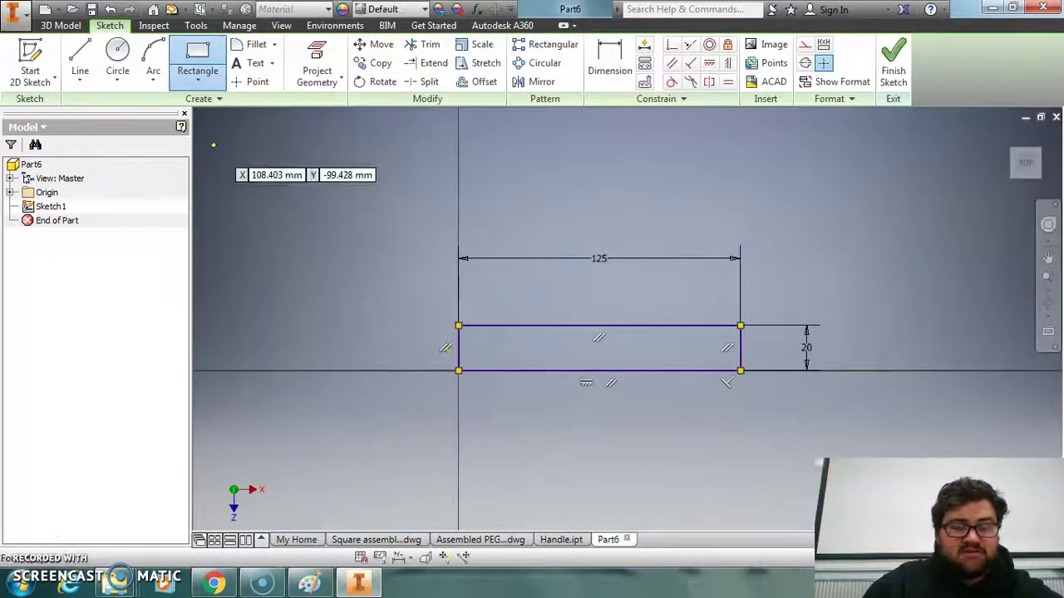
left_click(61, 25)
left_click(77, 57)
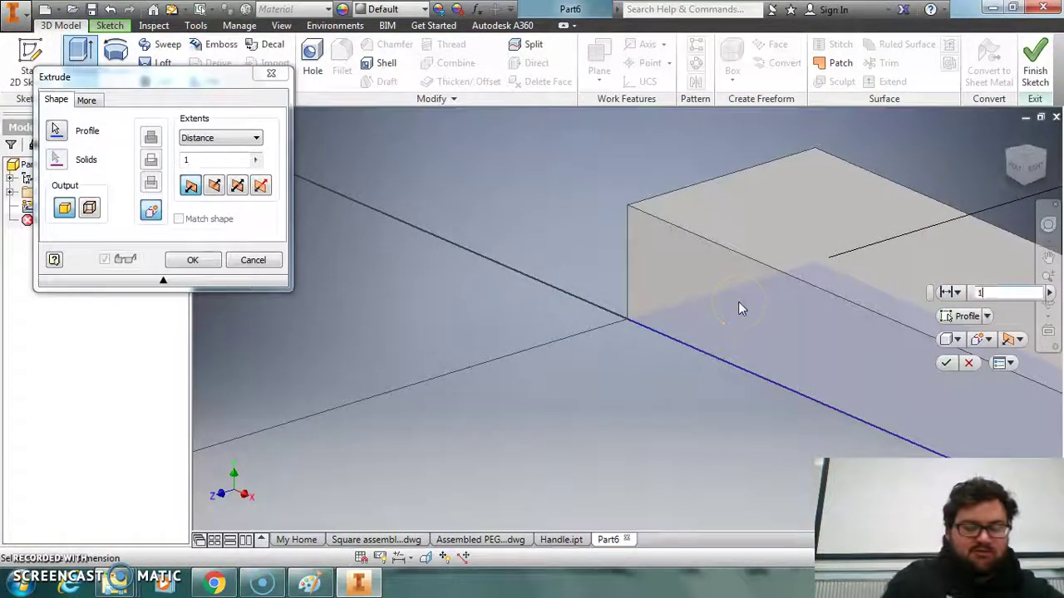
type("1")
key("Return")
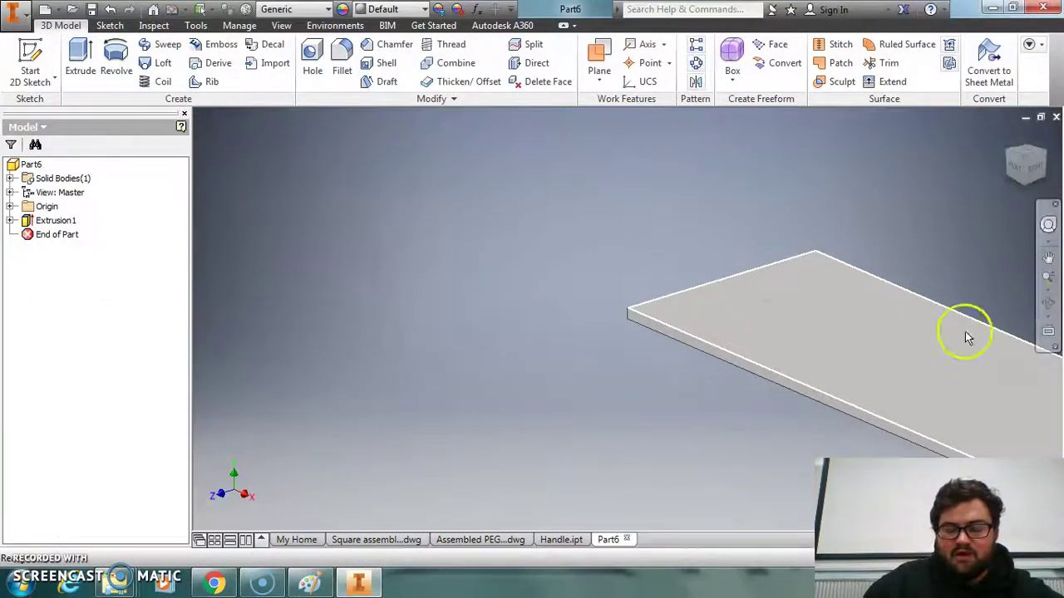
Start a sketch on the plate's large upper face and draw a 5 mm diameter circle near the origin end
left_click(1021, 158)
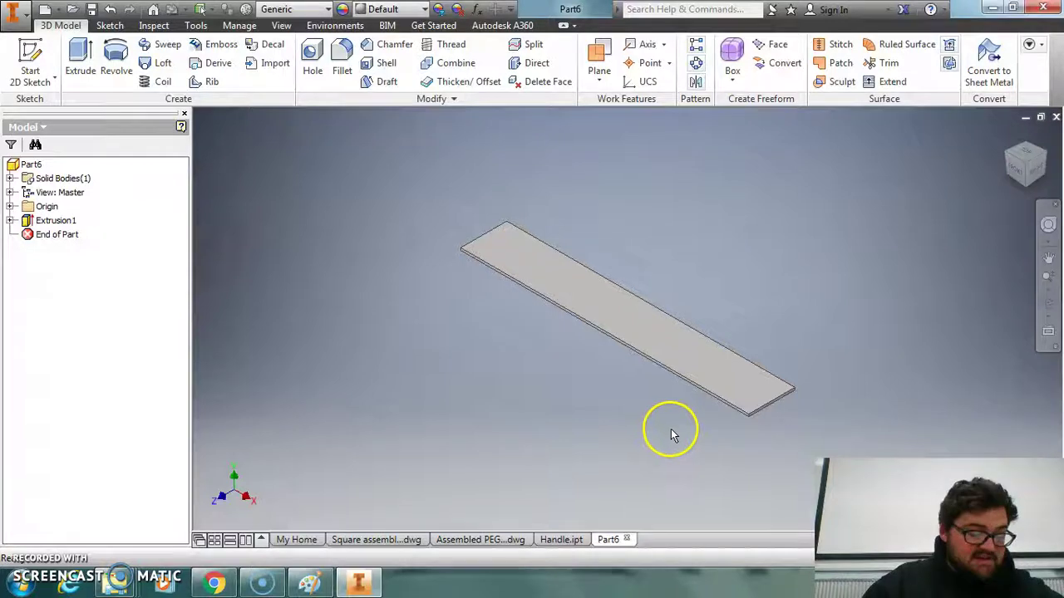
left_click(756, 391)
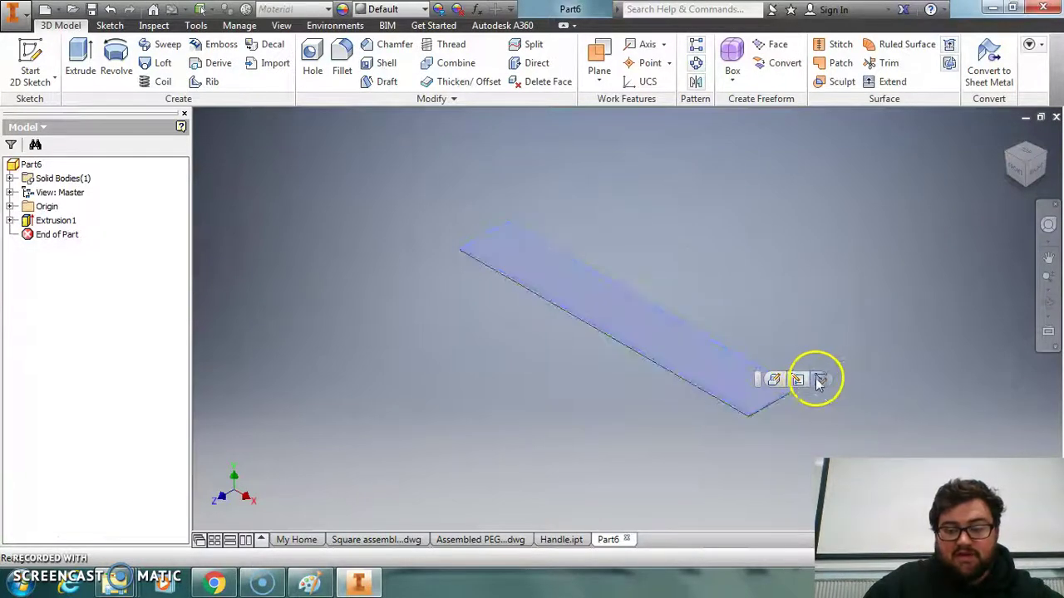
left_click(803, 378)
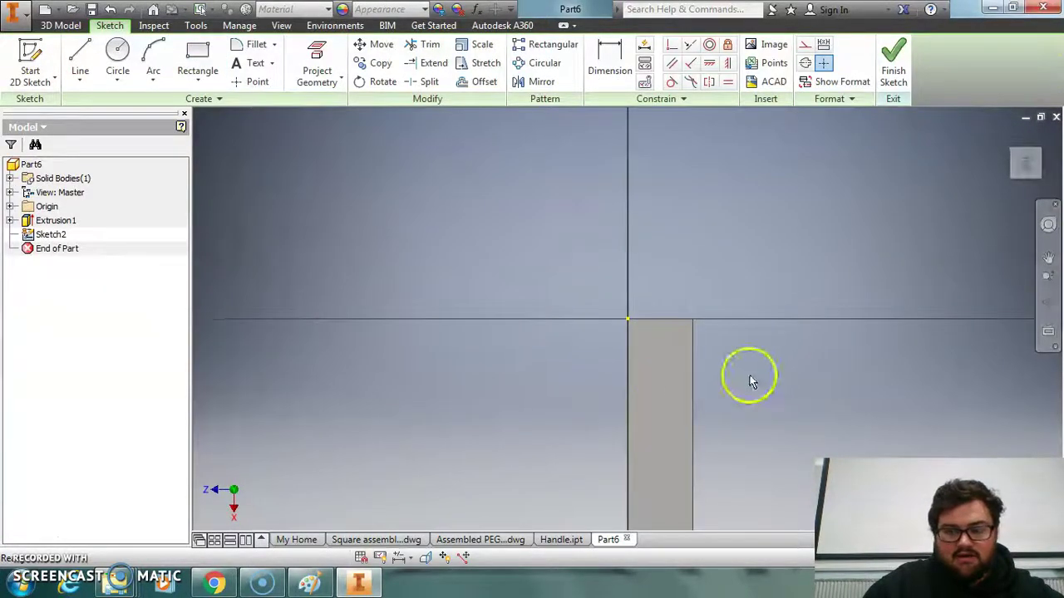
scroll(647, 319, "down", 3)
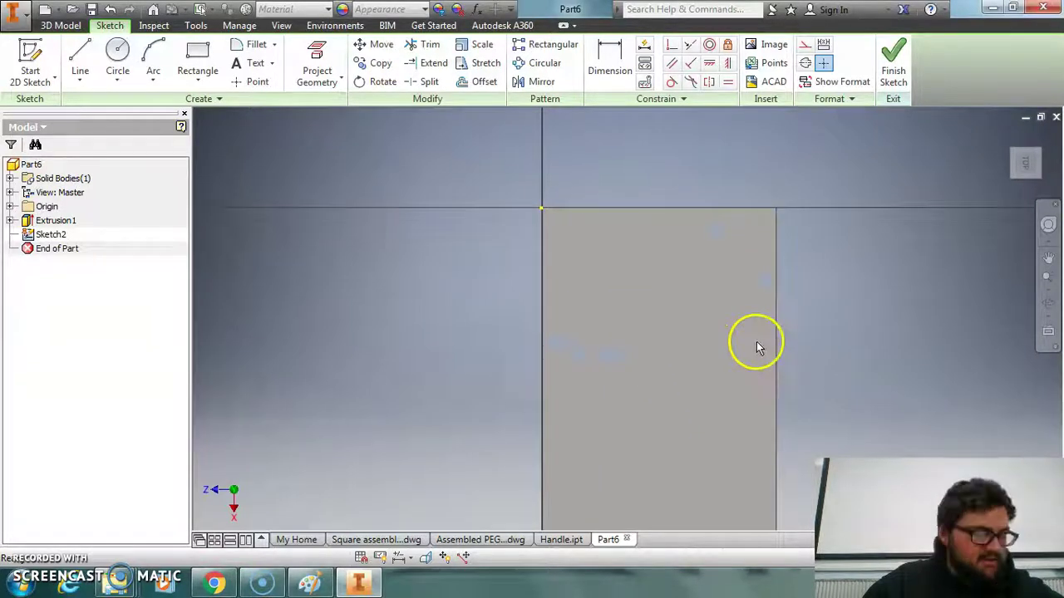
left_click(117, 51)
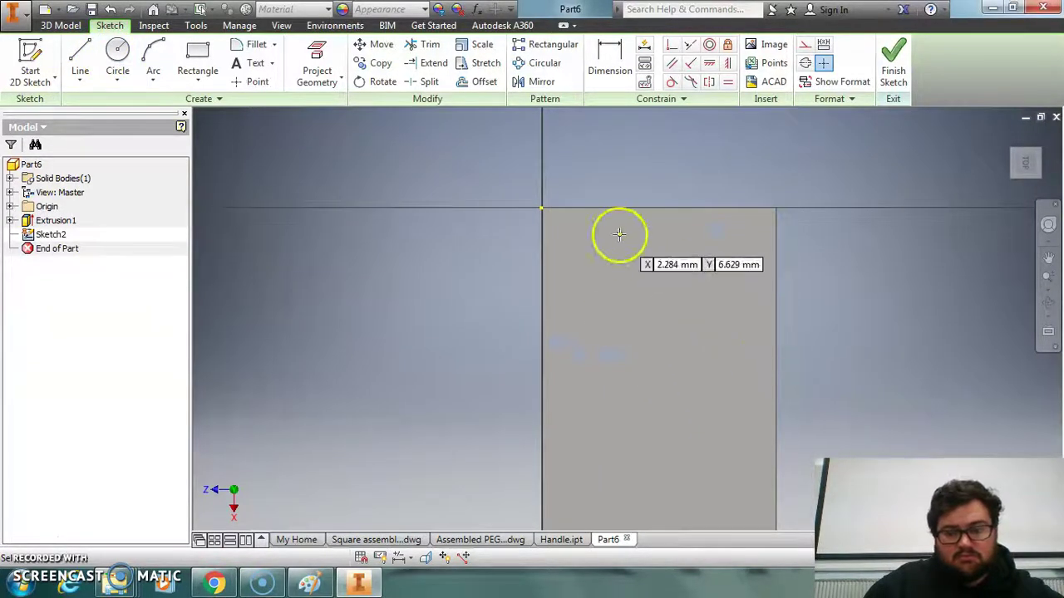
left_click(655, 295)
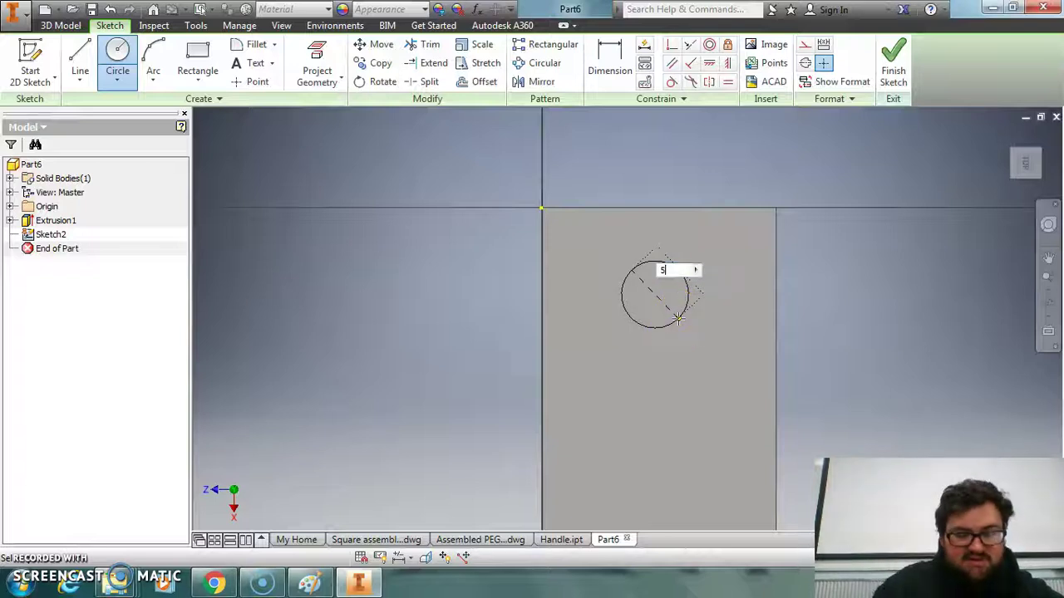
type("5")
key("Return")
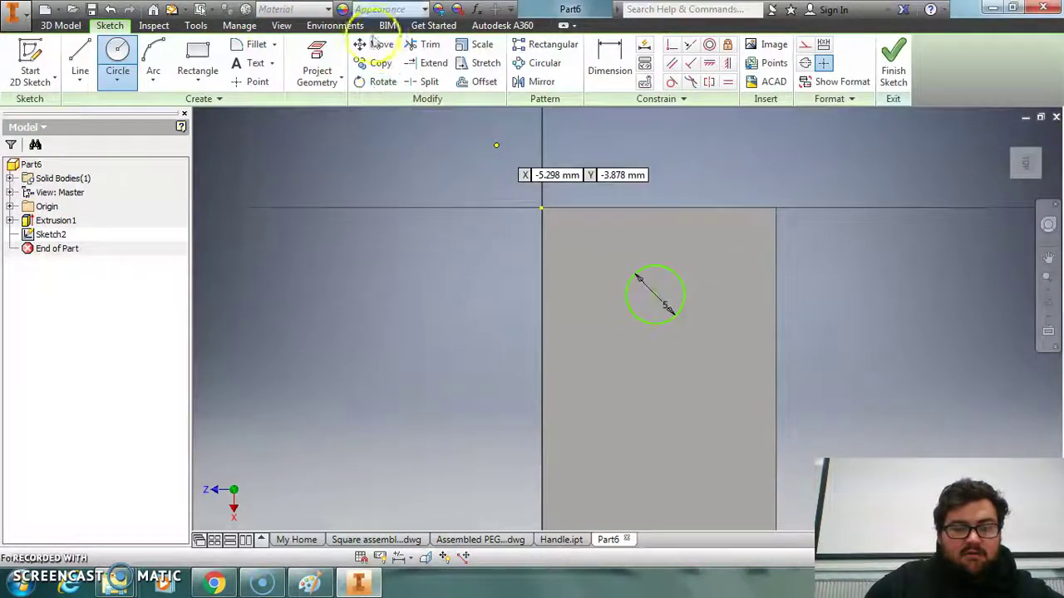
Dimension the circle's centre 10 mm from the plate's short end edge
left_click(611, 65)
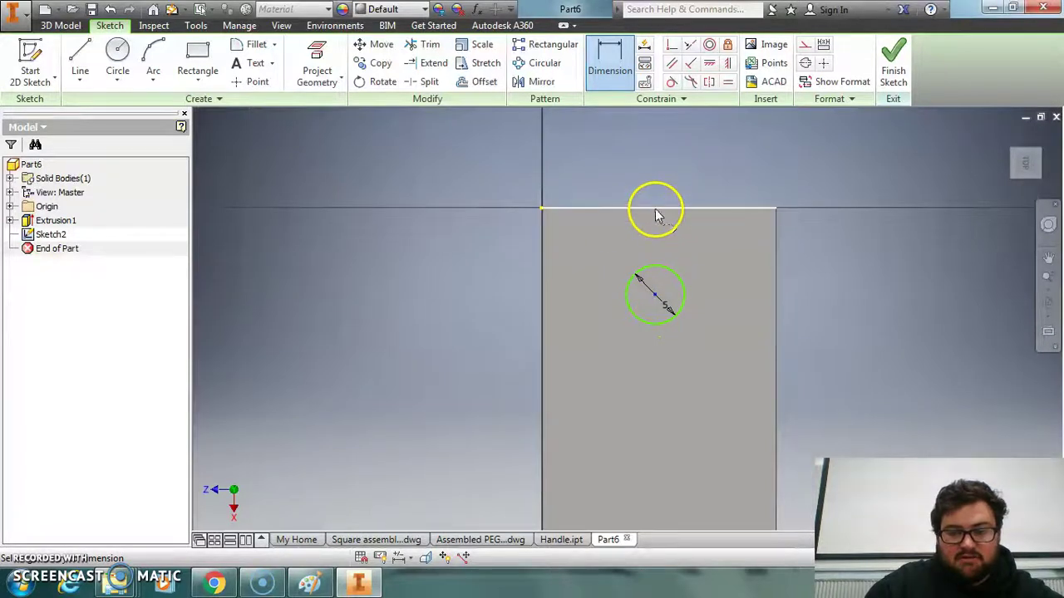
left_click(433, 239)
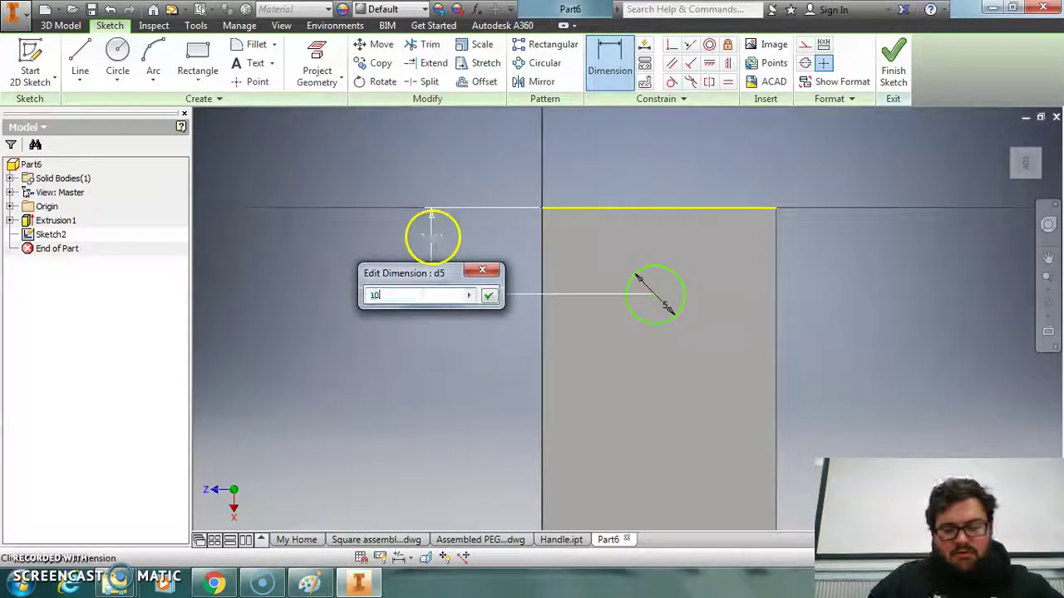
key("Return")
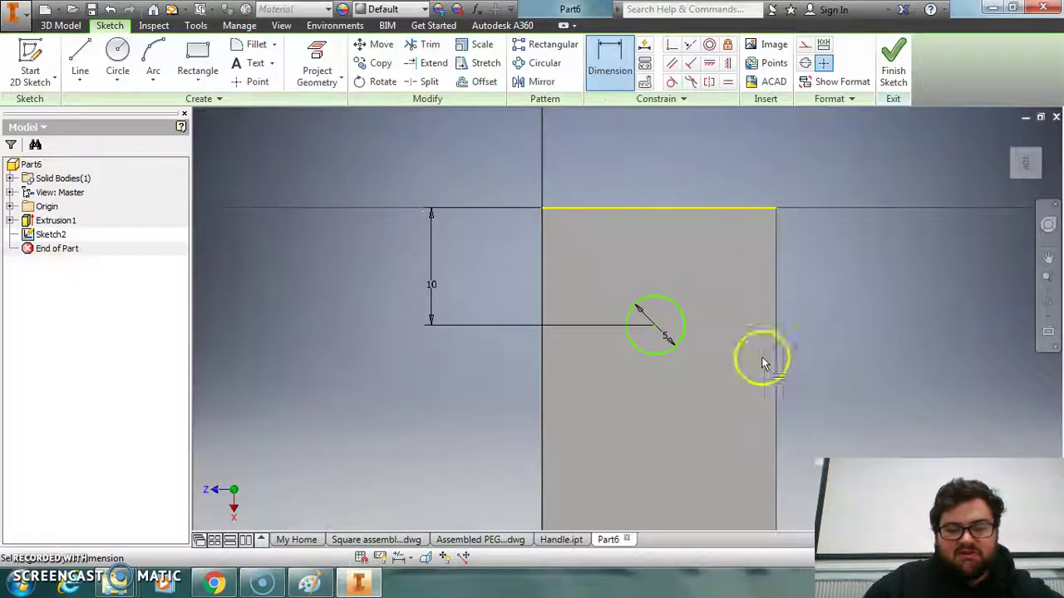
left_click(644, 209)
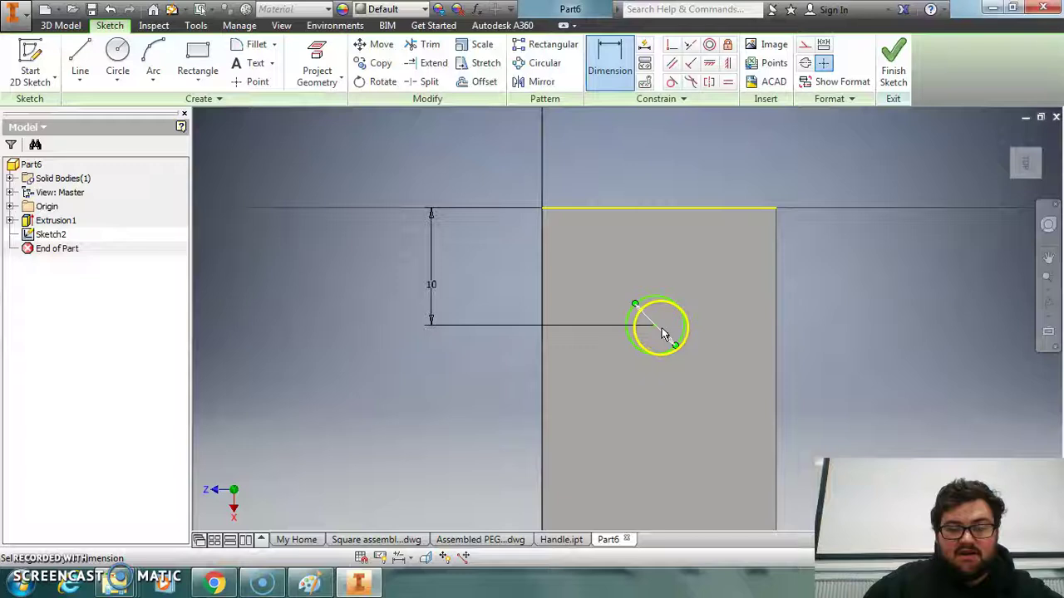
left_click(776, 324)
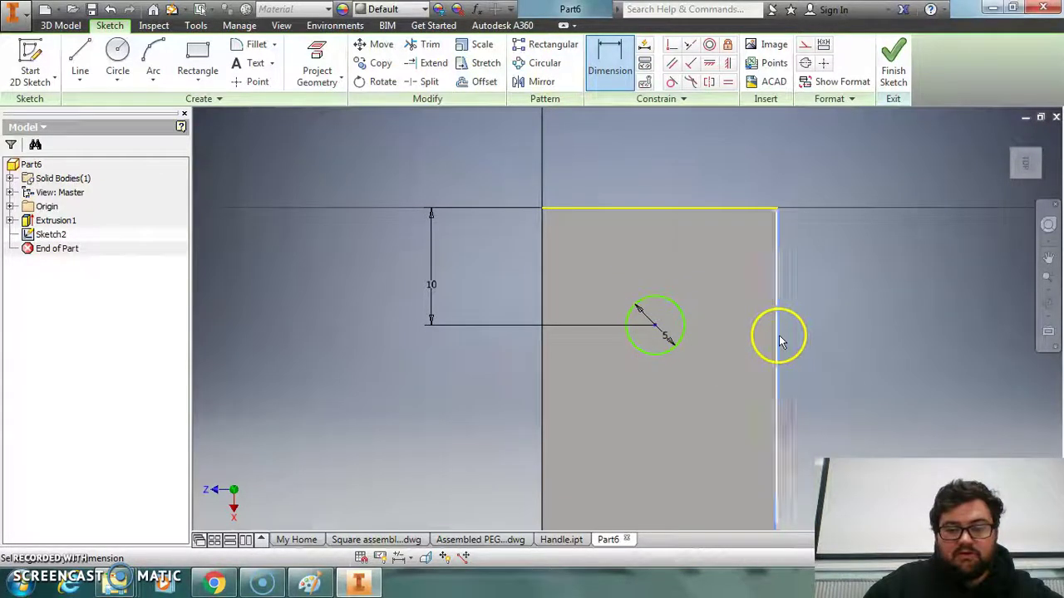
left_click(657, 328)
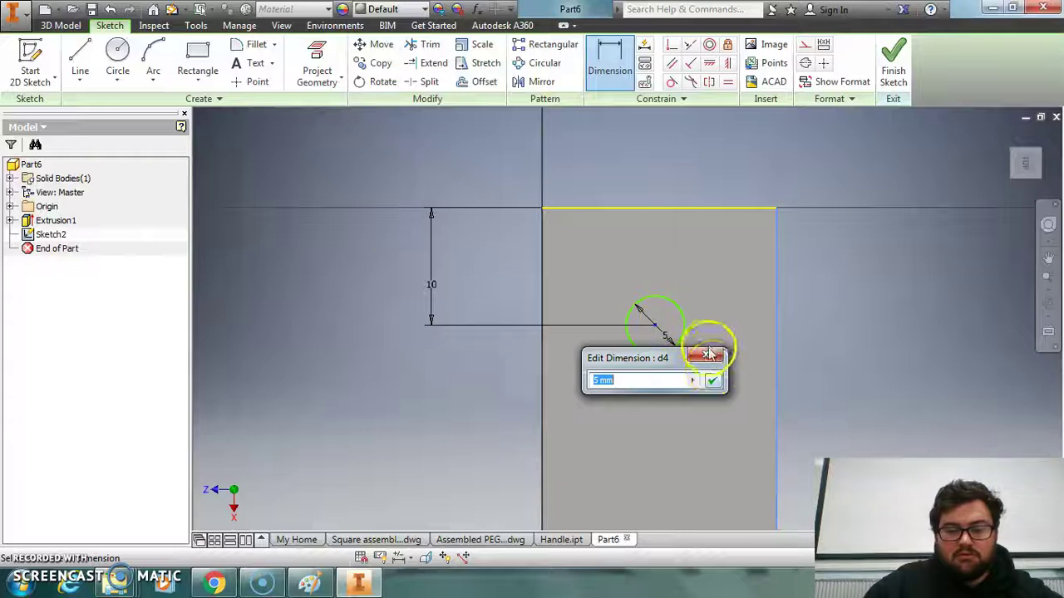
right_click(670, 135)
left_click(725, 137)
Dimension the circle's centre 10 mm from the plate's long edge on the side away from the origin
left_click(628, 84)
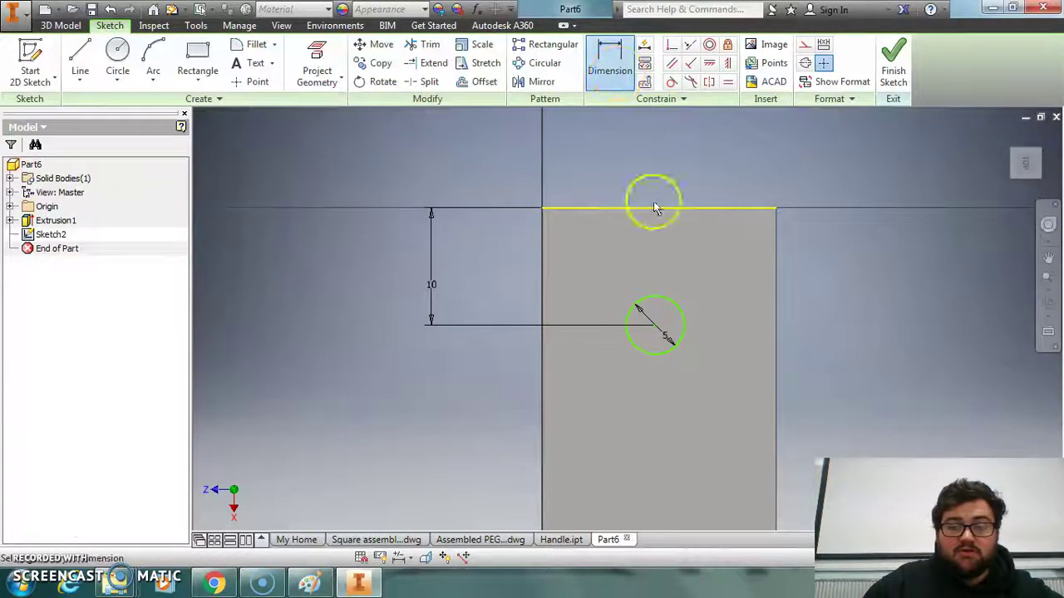
left_click(657, 329)
left_click(773, 255)
left_click(719, 153)
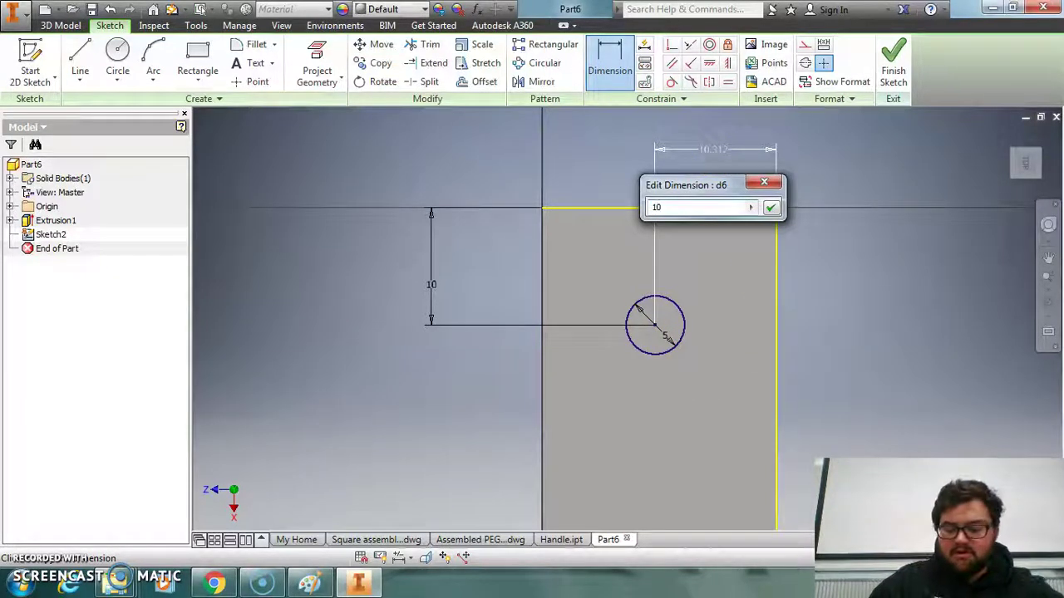
type("10")
key("Return")
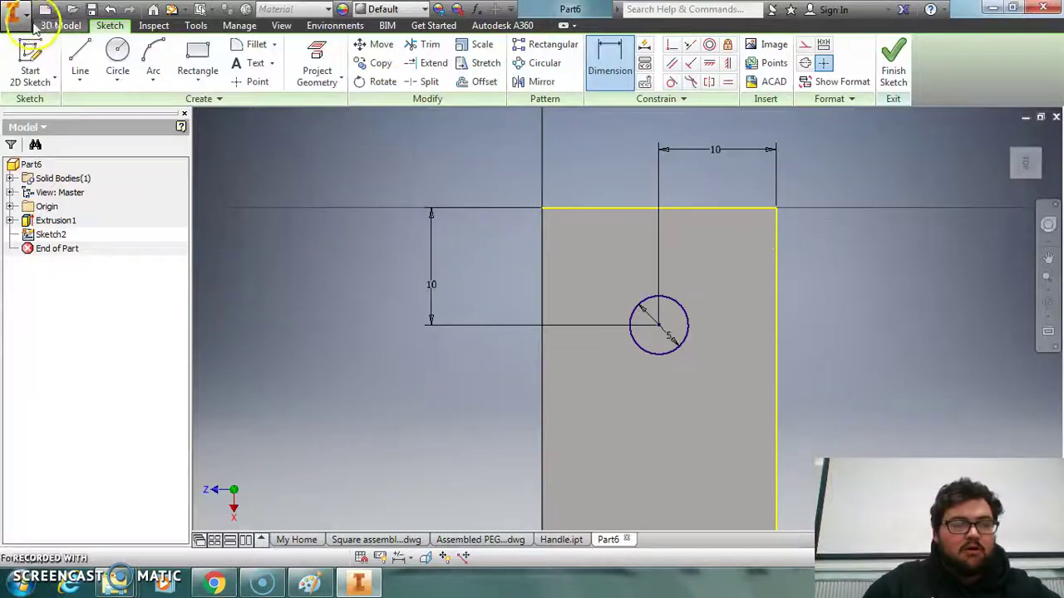
Extrude the circle as a 1 mm deep cut through the plate to make the hanging hole
left_click(55, 26)
left_click(80, 53)
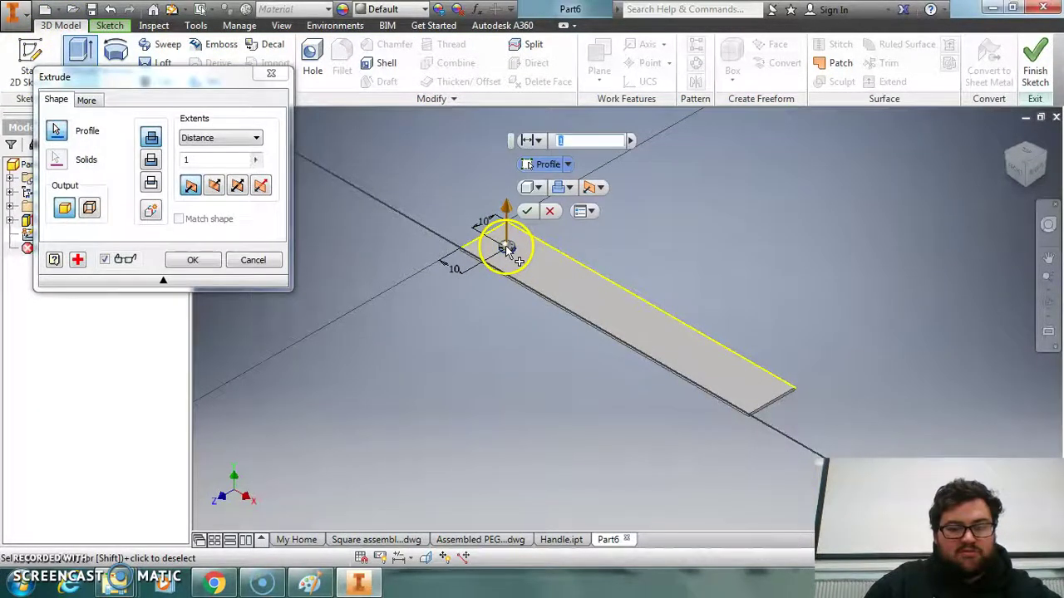
left_click(569, 187)
left_click(597, 225)
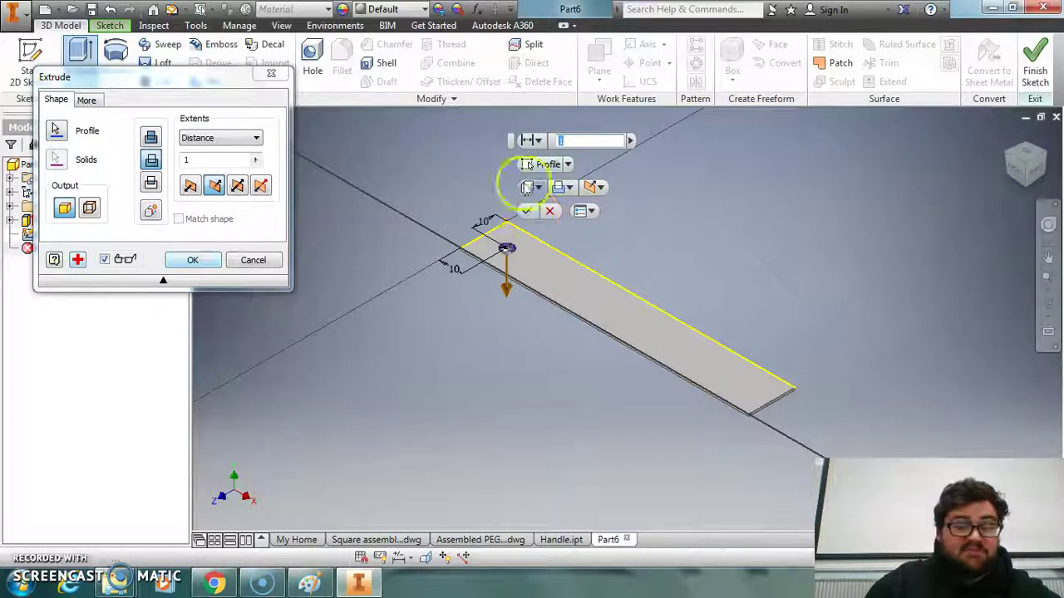
left_click(193, 261)
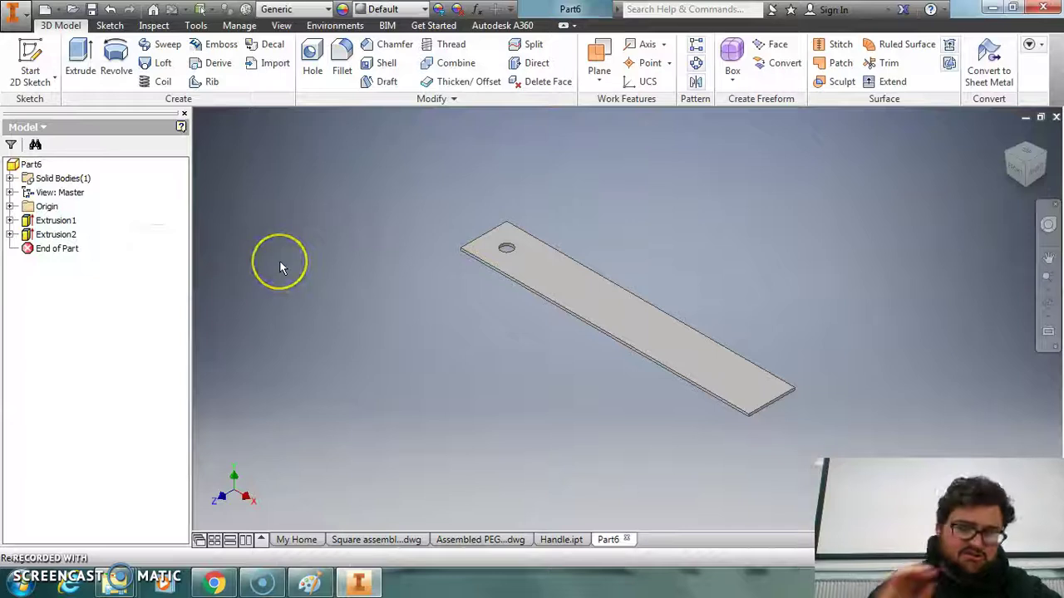
left_click(200, 241)
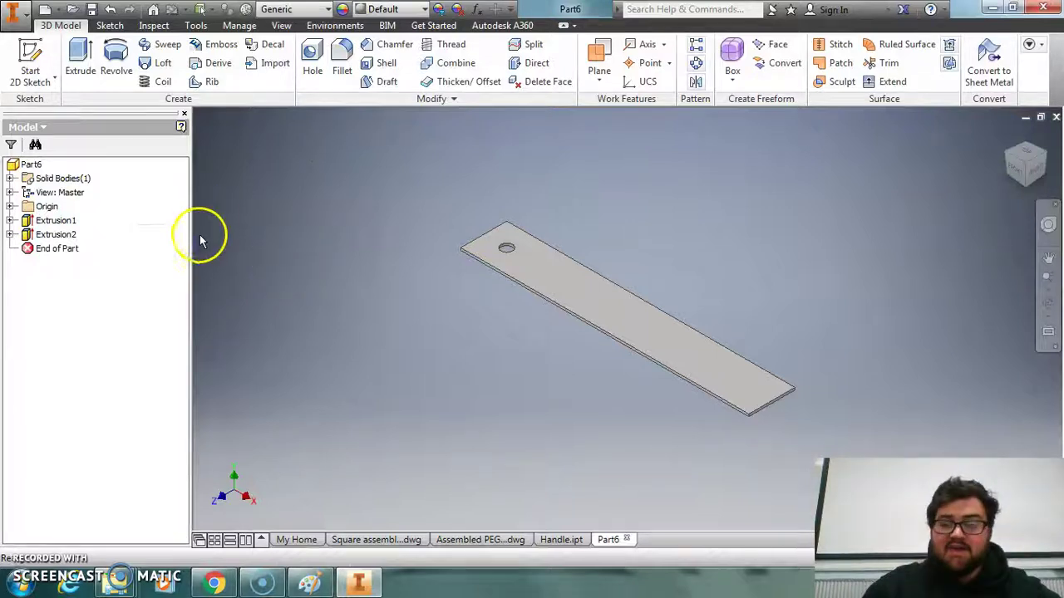
Create a new assembly document
left_click(61, 11)
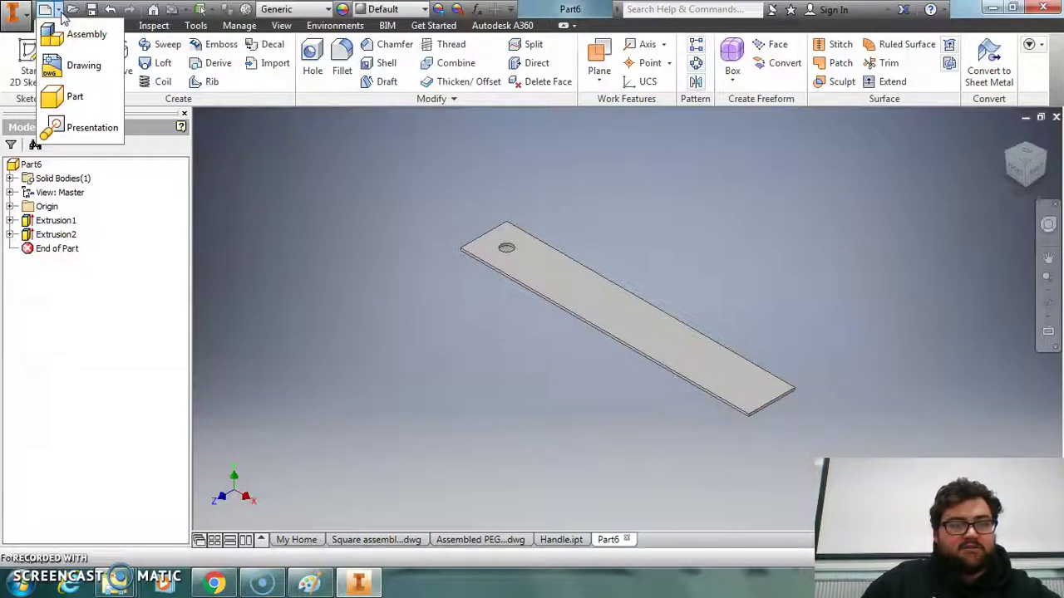
left_click(73, 38)
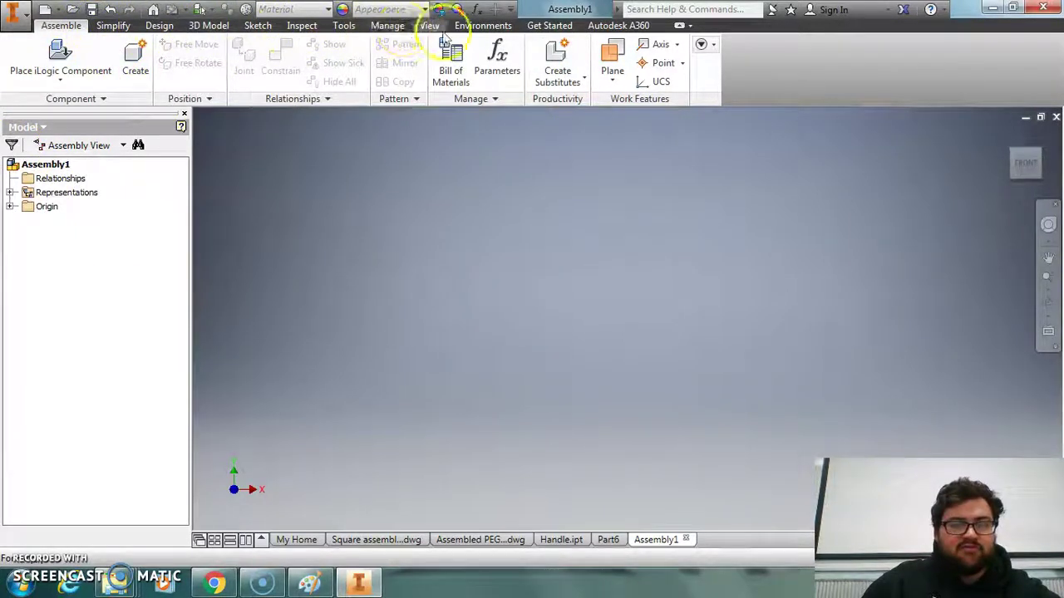
Start placing a component in the assembly and browse from My Documents to the CADD folder inside Resources
left_click(60, 51)
left_click(595, 292)
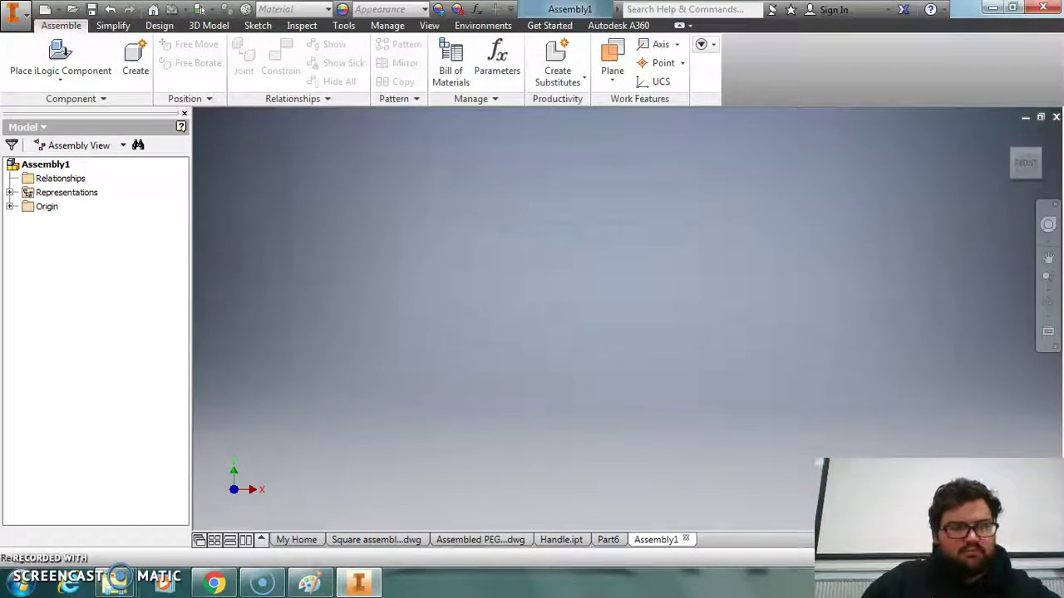
left_click(62, 79)
left_click(75, 109)
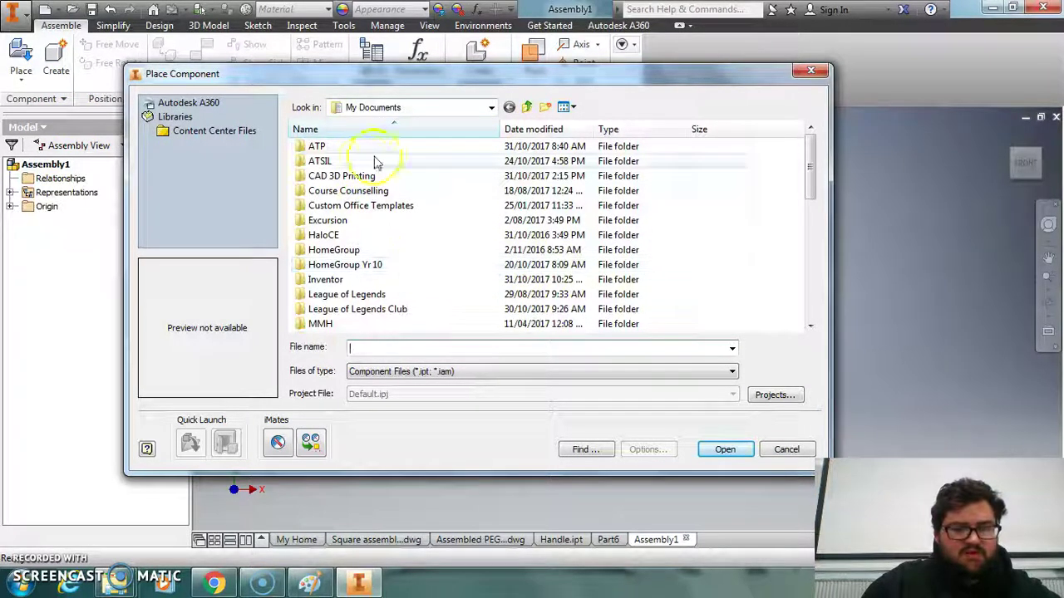
left_click_drag(811, 179, 812, 309)
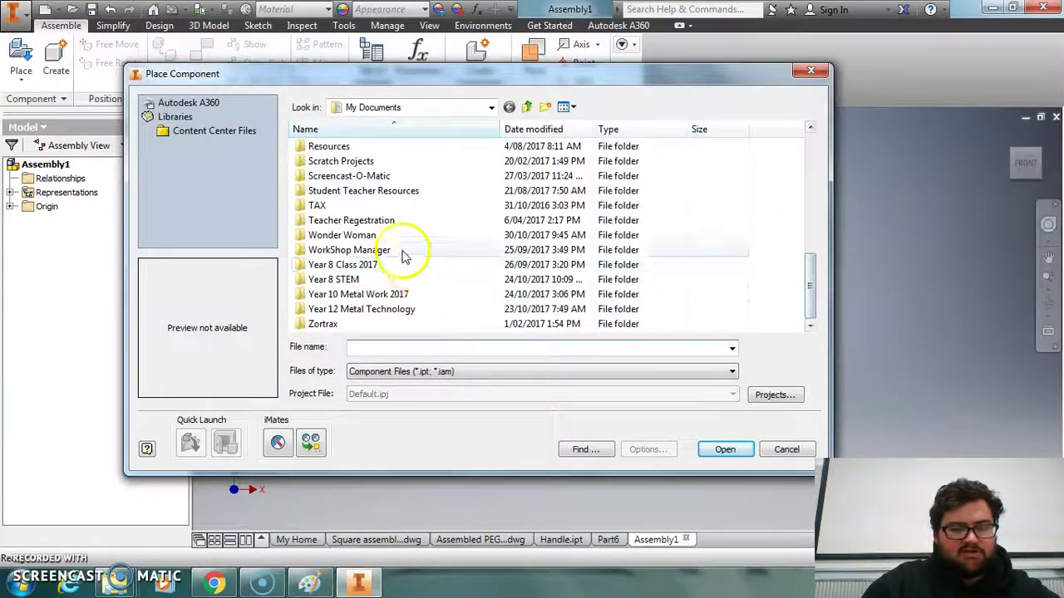
double_click(349, 147)
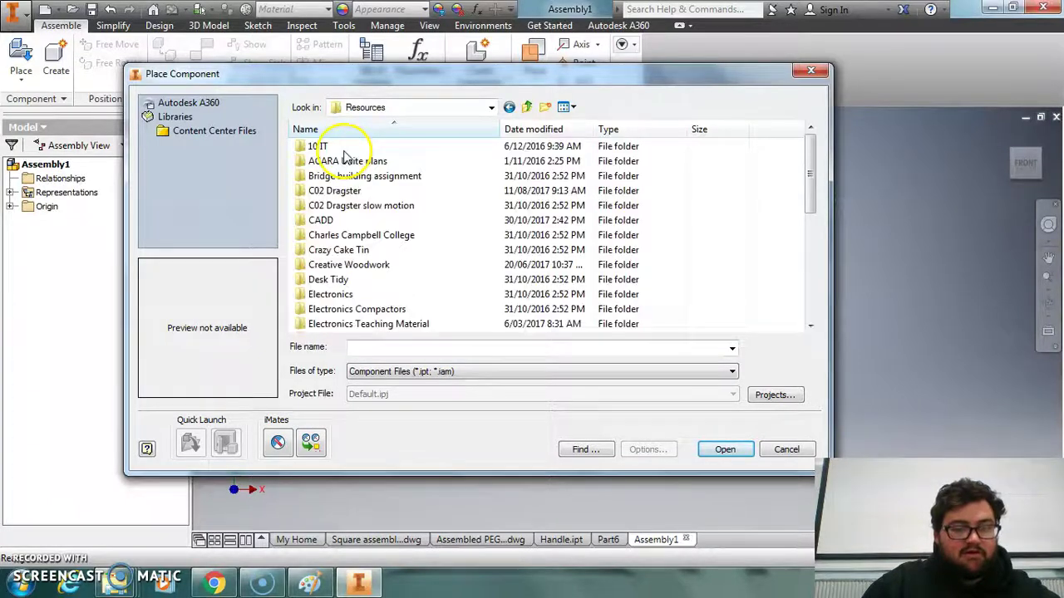
double_click(335, 223)
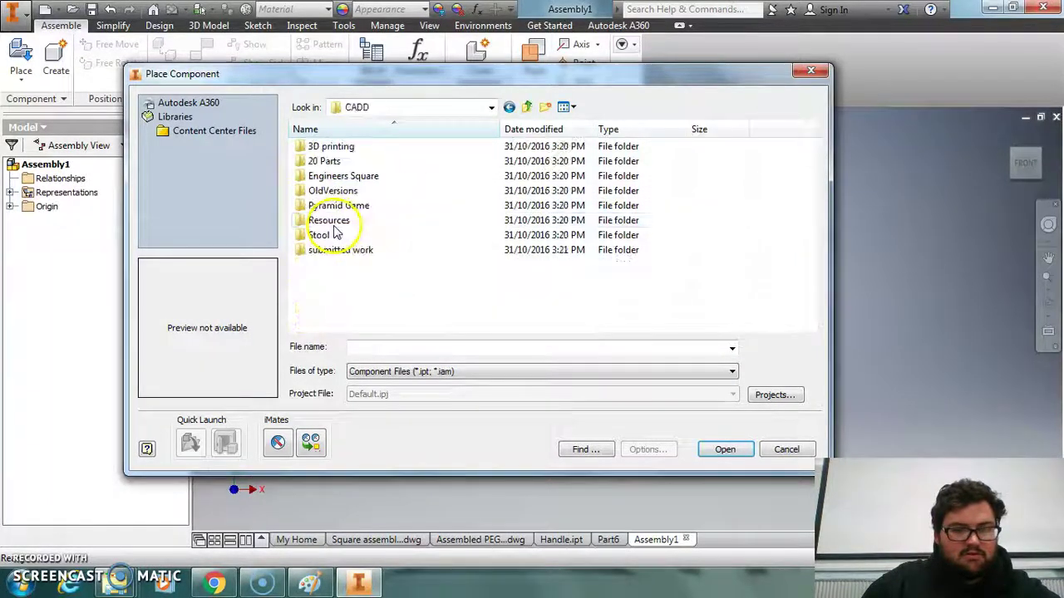
double_click(343, 149)
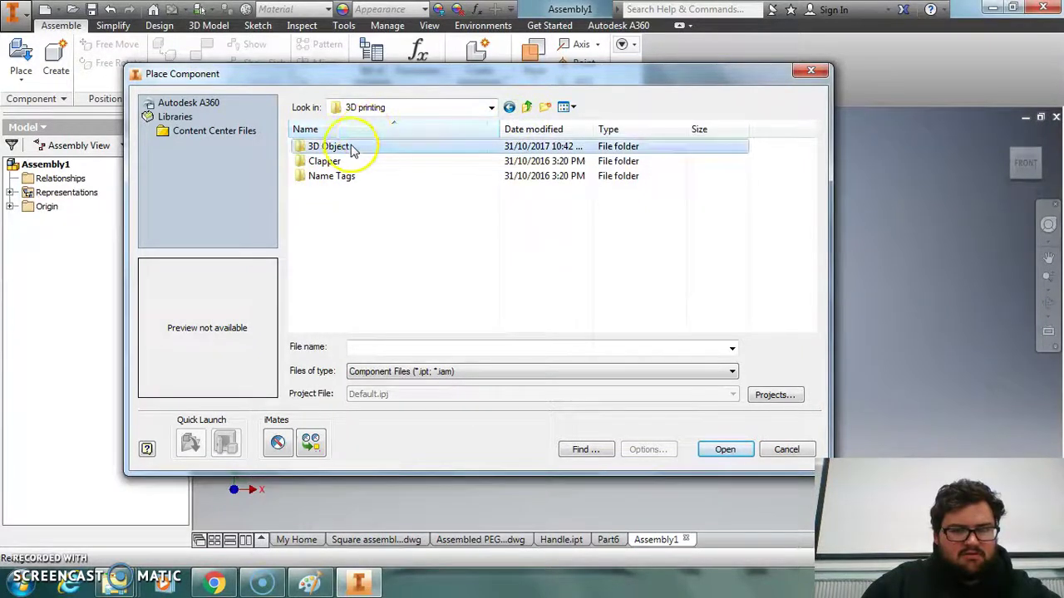
double_click(348, 148)
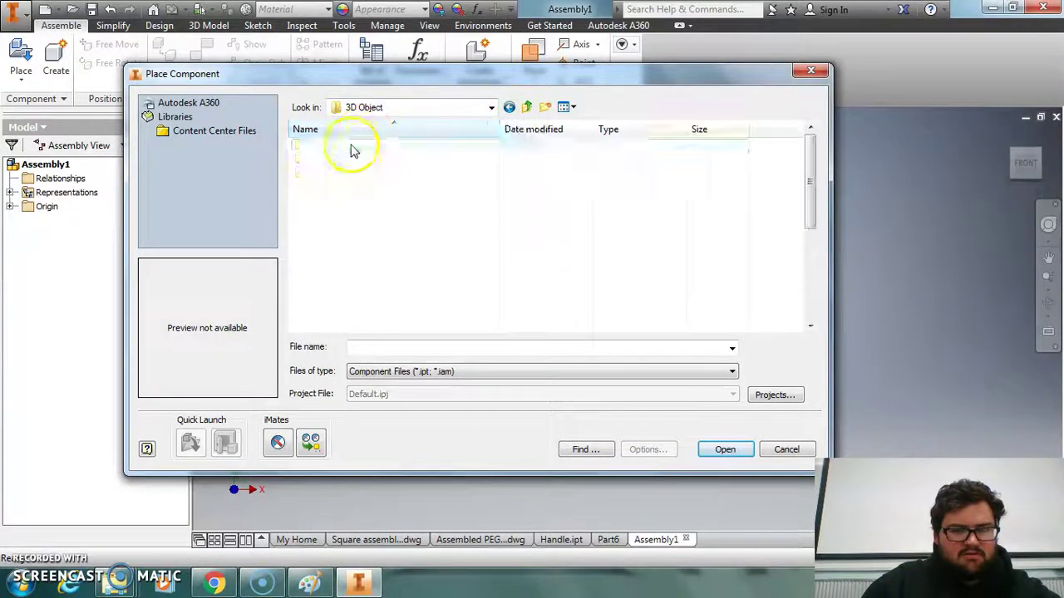
left_click(510, 109)
left_click(510, 110)
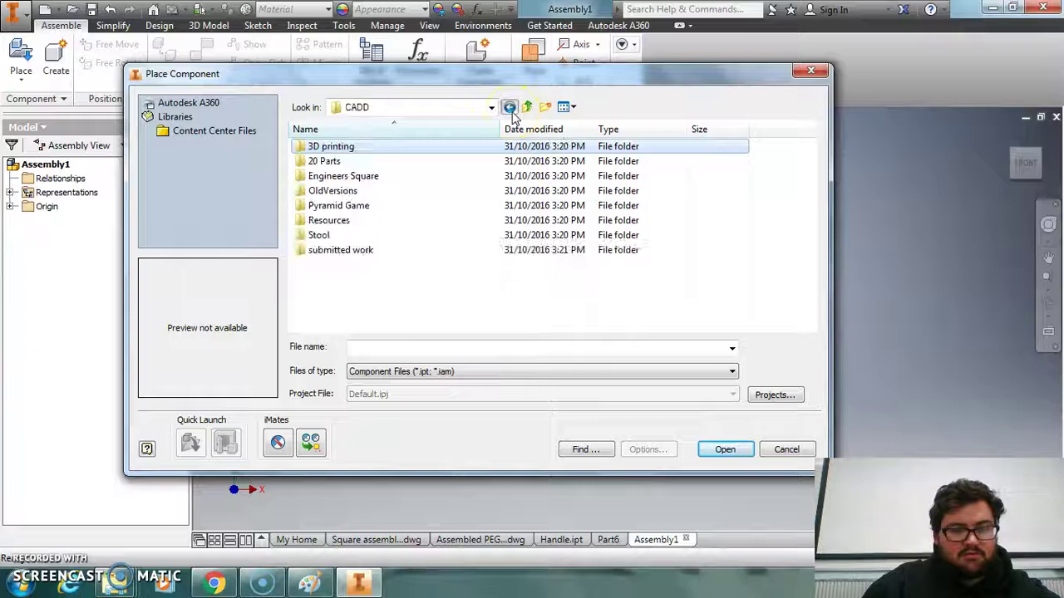
Place a single instance of Stock.ipt from the Engineers Square folder in the assembly
double_click(356, 178)
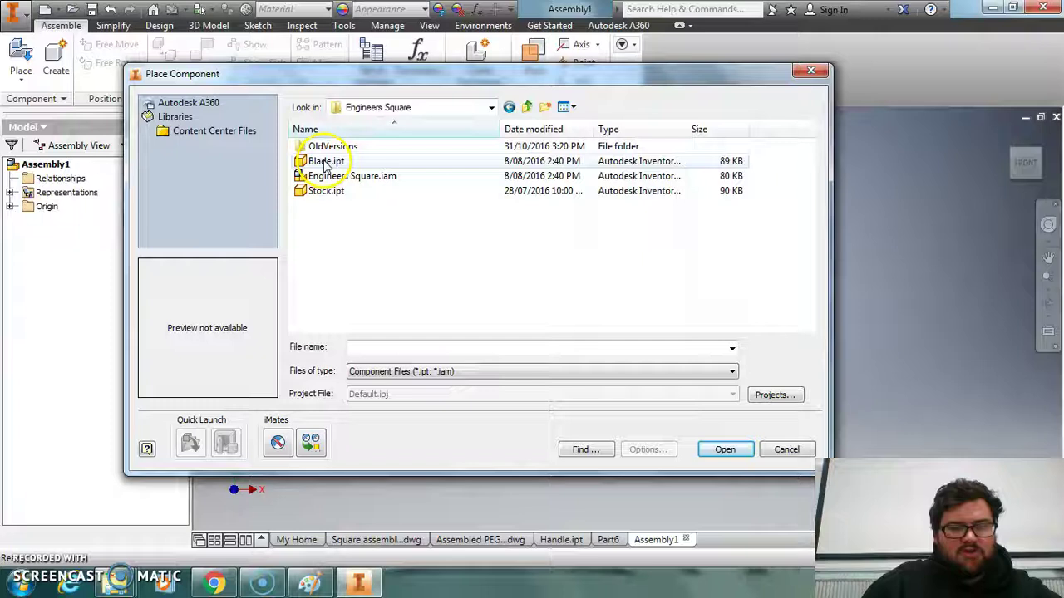
left_click(320, 190)
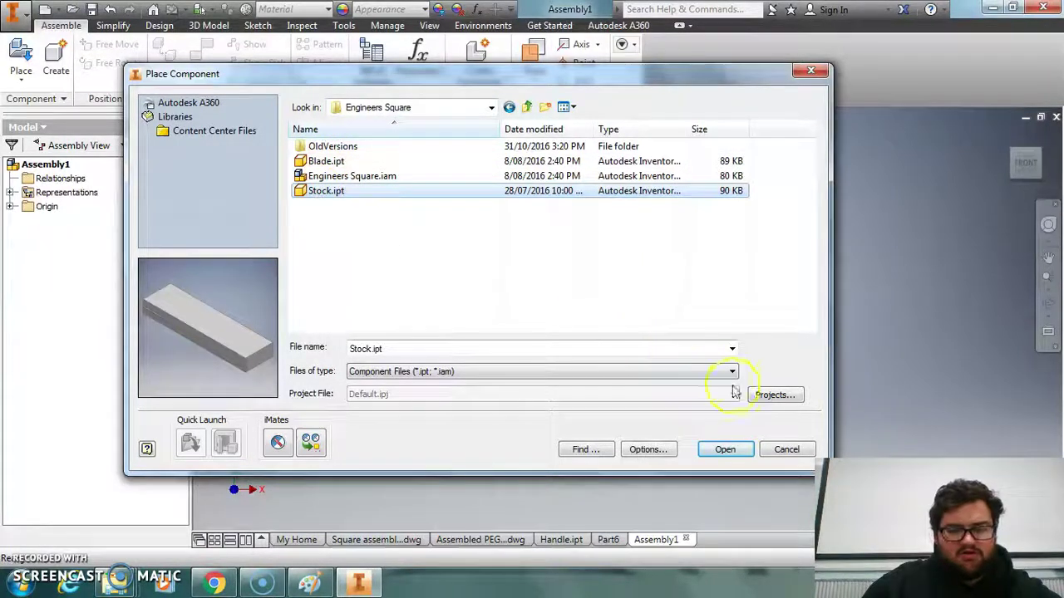
left_click(726, 458)
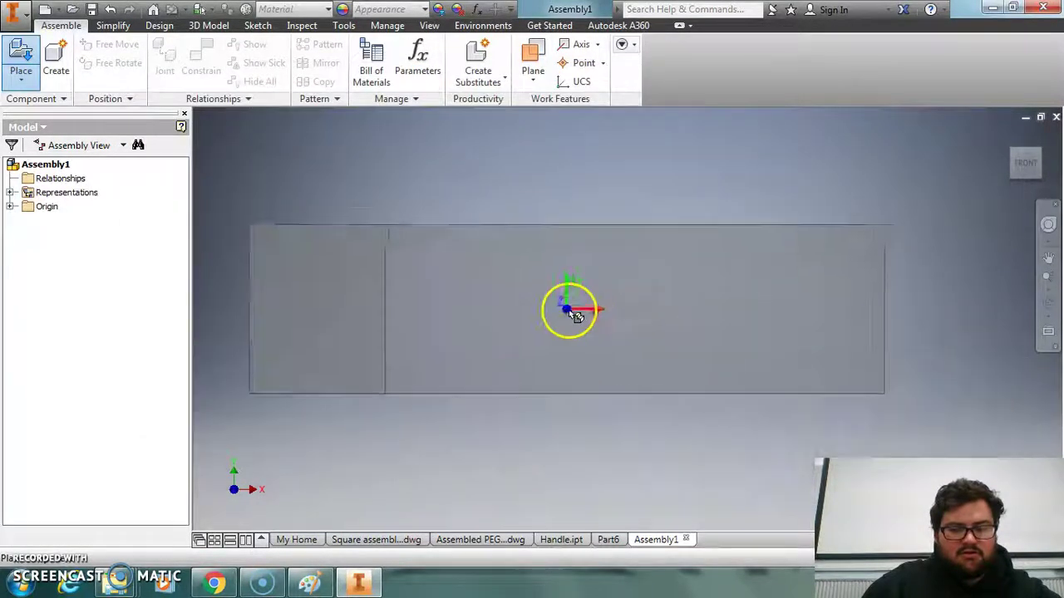
left_click(606, 319)
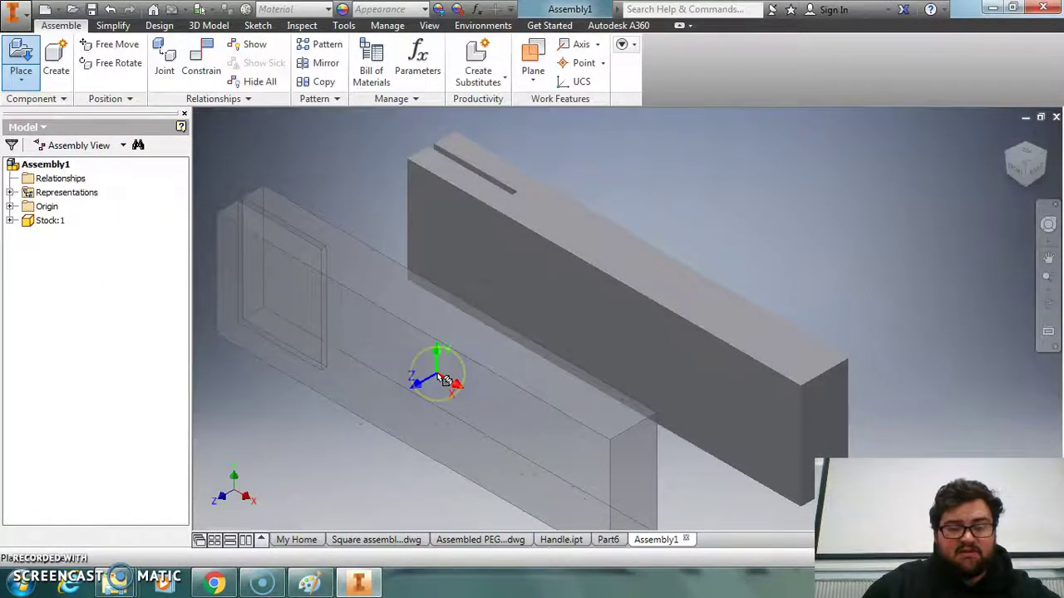
right_click(443, 380)
left_click(485, 374)
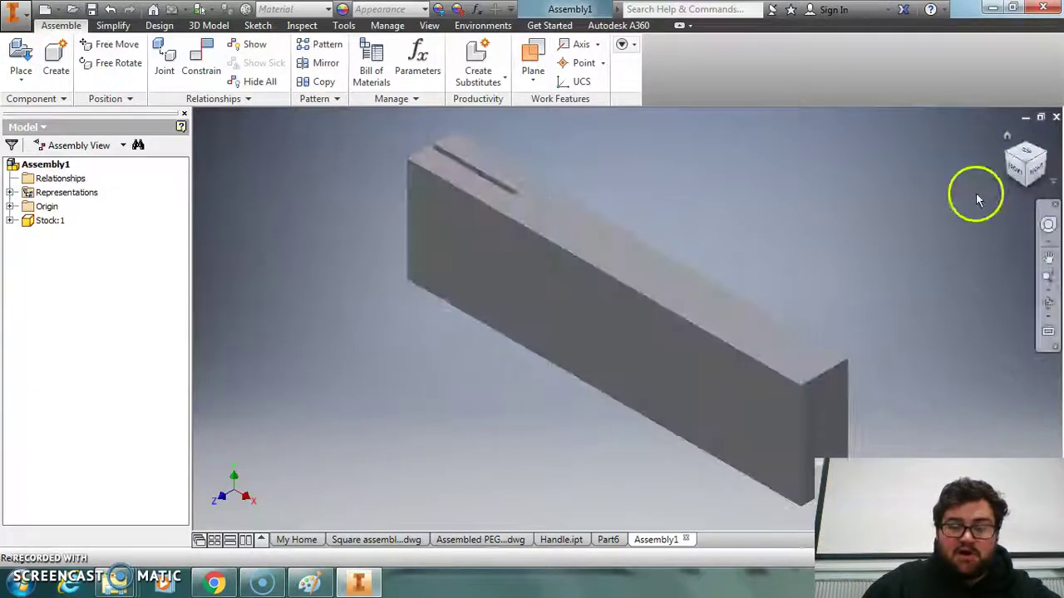
Load Blade.ipt from the Engineers Square folder as the component to place
left_click(1033, 163)
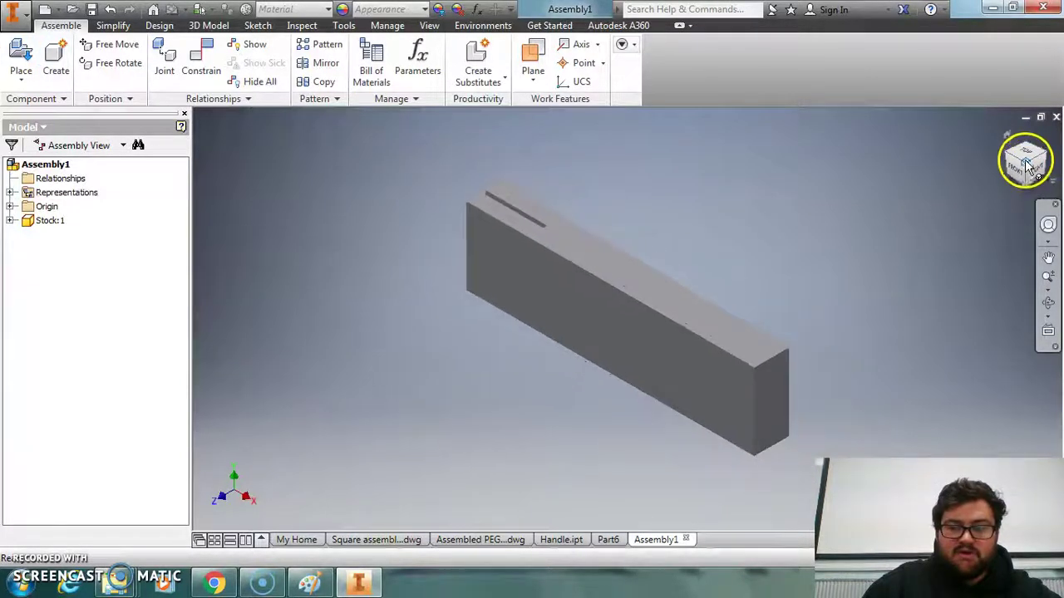
left_click(1031, 159)
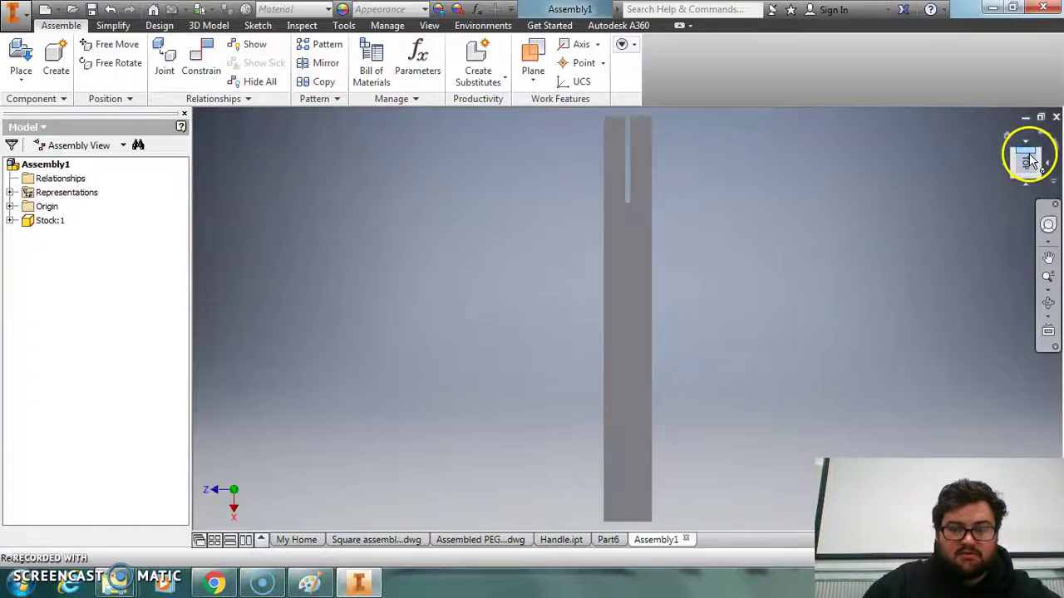
left_click_drag(1028, 161, 902, 161)
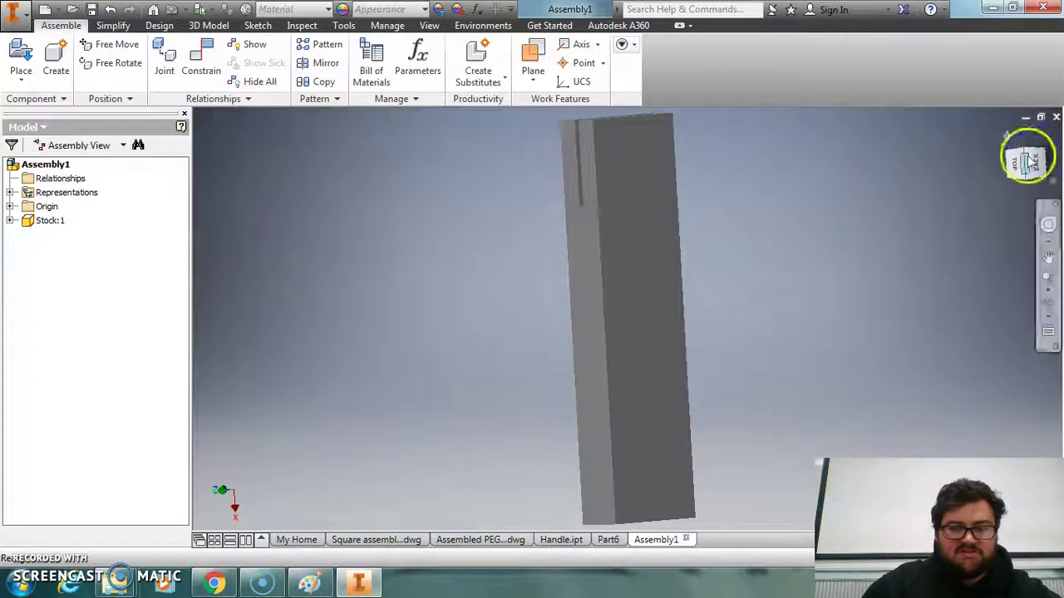
left_click(21, 52)
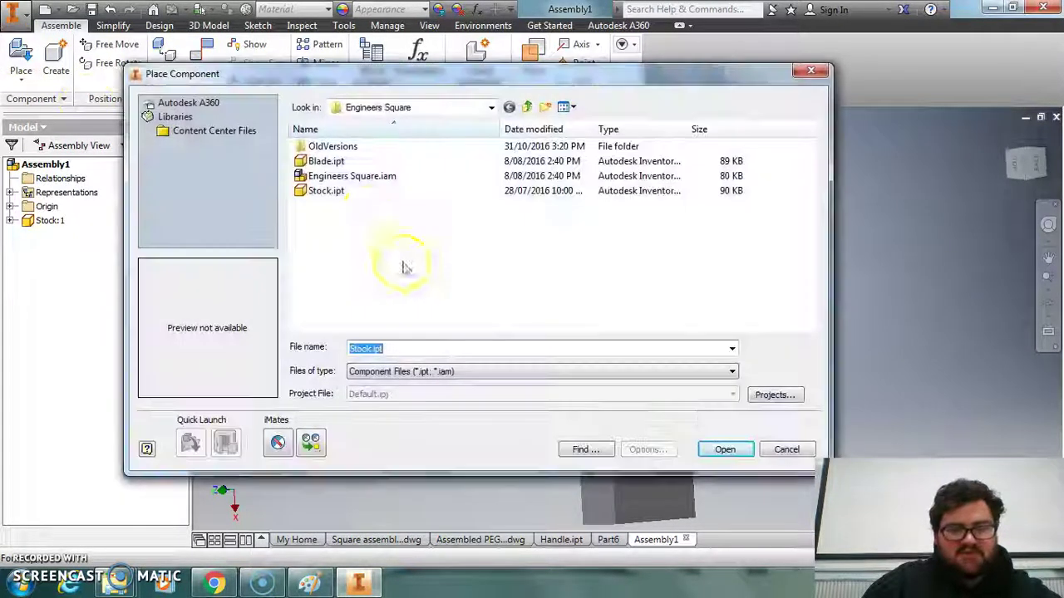
left_click(304, 160)
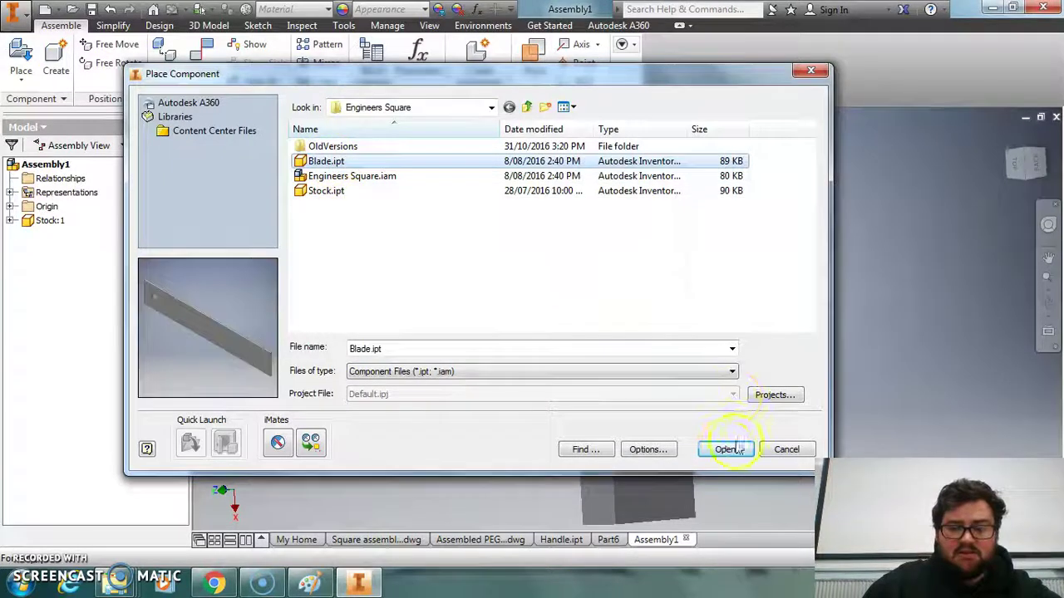
left_click(724, 447)
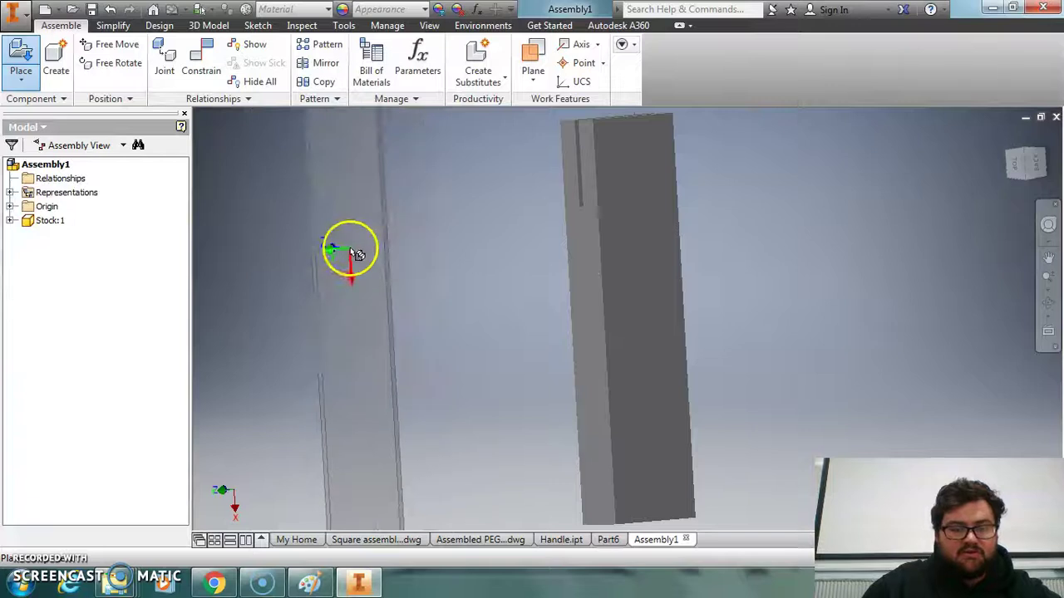
Rotate the blade preview in 90° steps about its Z, Y and X axes until it lies crosswise to the stock
right_click(350, 253)
left_click(378, 222)
right_click_drag(399, 226, 395, 179)
right_click(394, 249)
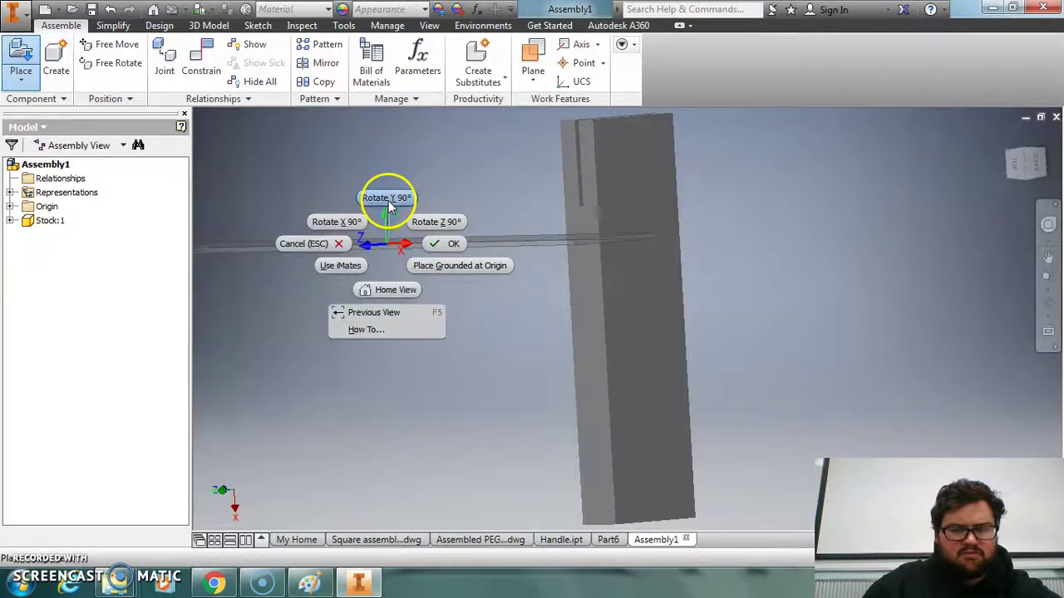
left_click(378, 187)
right_click(390, 249)
left_click(392, 210)
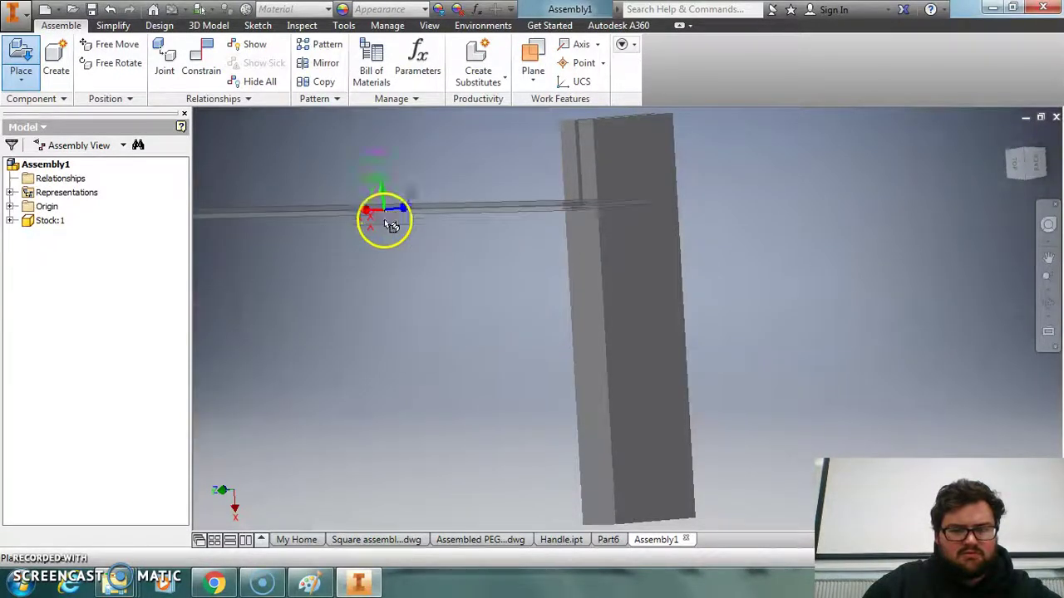
right_click(395, 297)
left_click(362, 281)
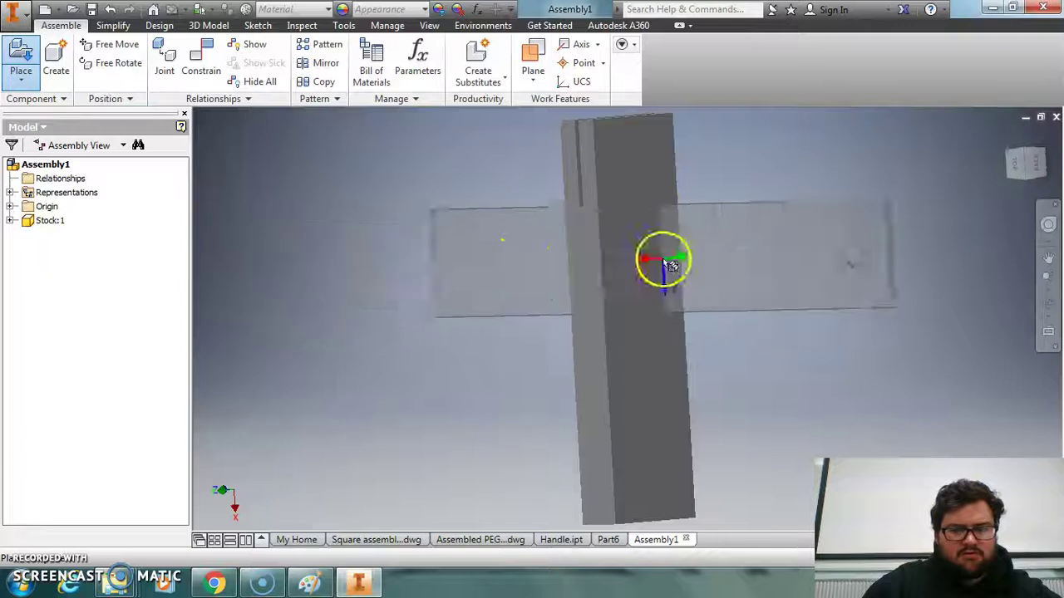
Place one instance of the rotated blade near the slotted end of the stock and finish placing
left_click(823, 183)
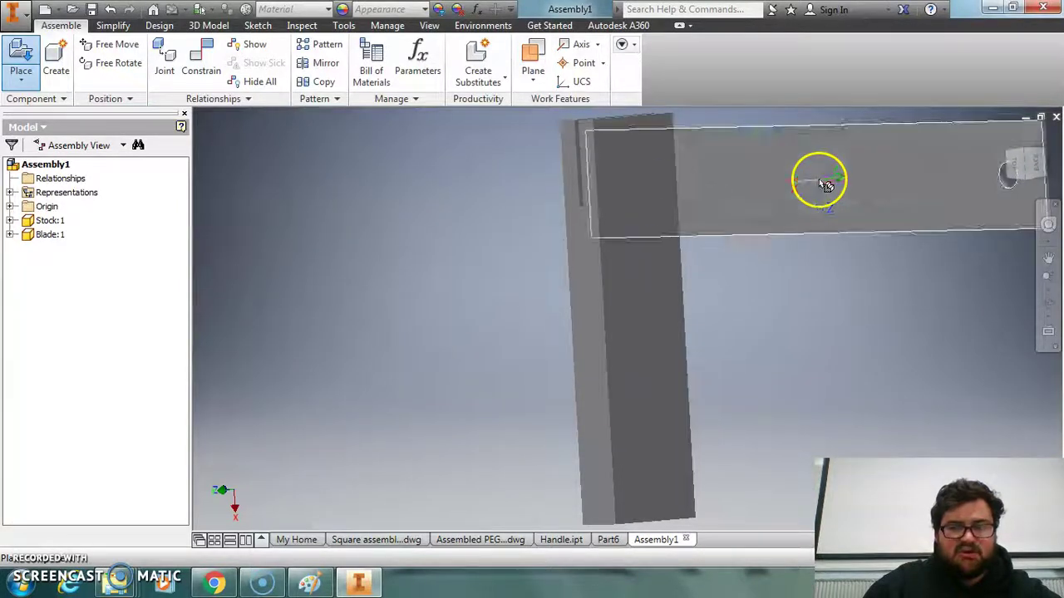
right_click(463, 242)
left_click(528, 244)
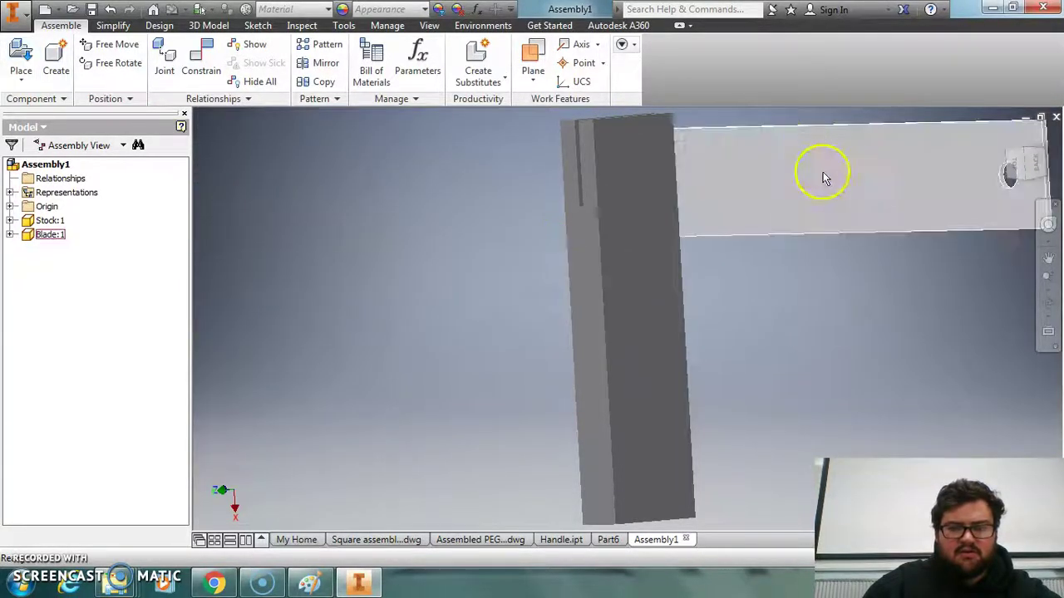
Mate the blade's broad face to the inner side wall of the stock's slot with a 0.000 in offset
scroll(822, 177, "down", 3)
mouse_move(1026, 171)
left_mouse_down()
mouse_move(924, 190)
mouse_move(1024, 174)
mouse_move(261, 178)
mouse_move(305, 194)
mouse_move(261, 214)
left_mouse_up()
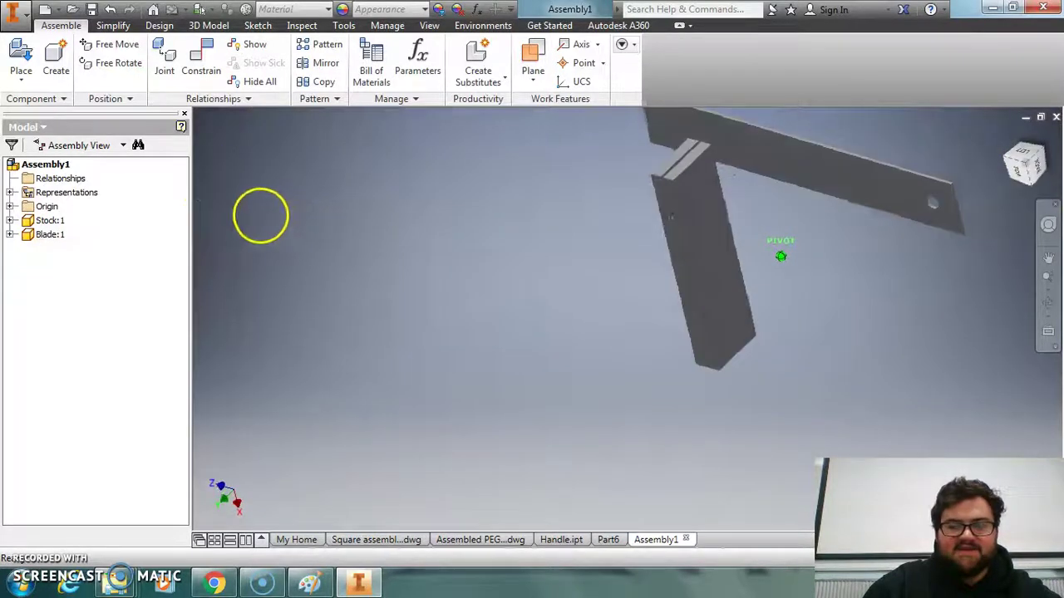
left_click(706, 212)
middle_click_drag(706, 212, 597, 289)
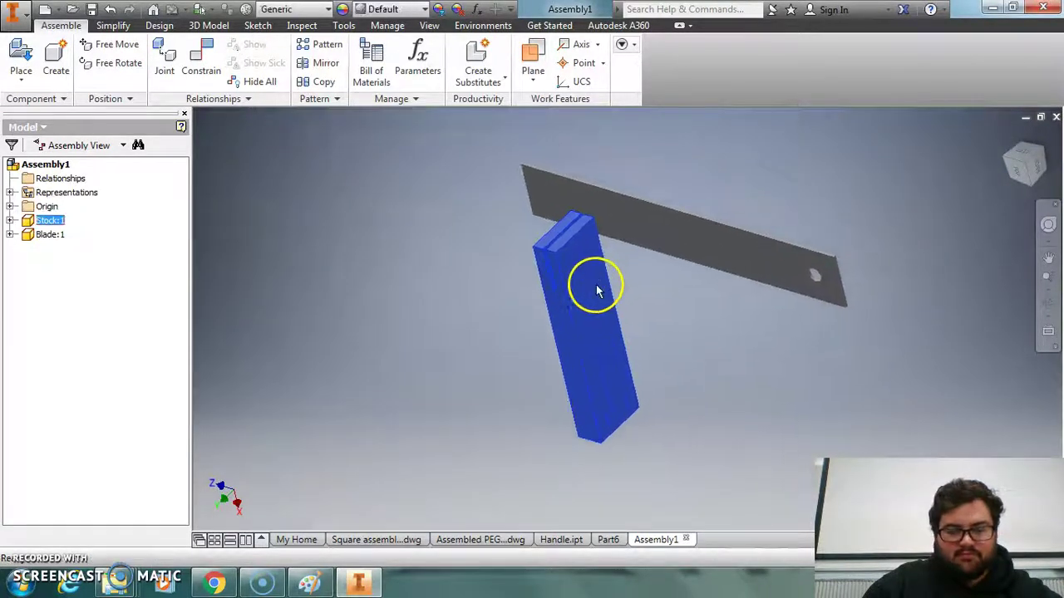
left_click(750, 162)
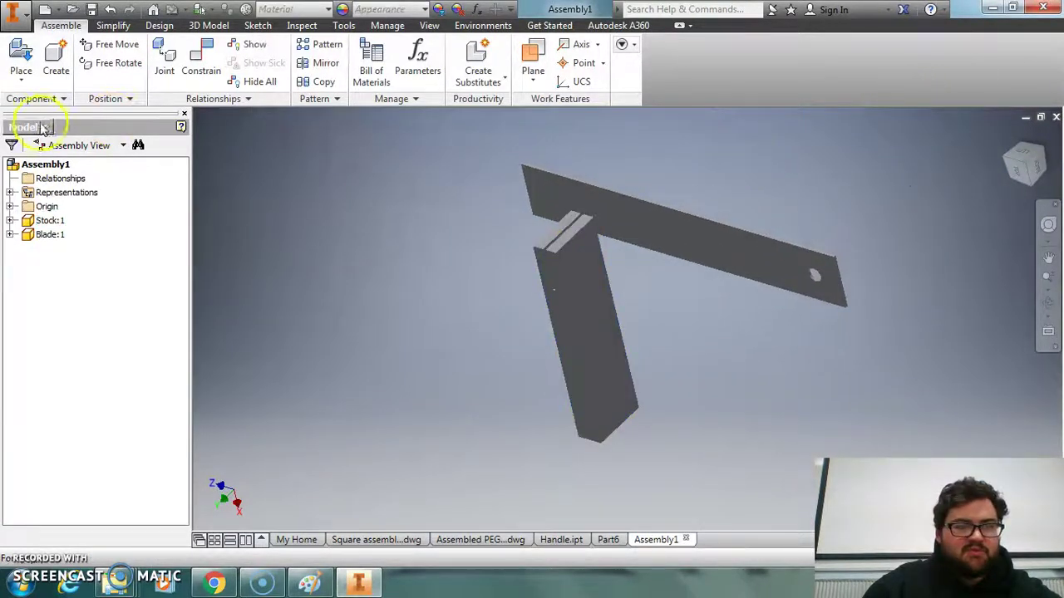
left_click(217, 78)
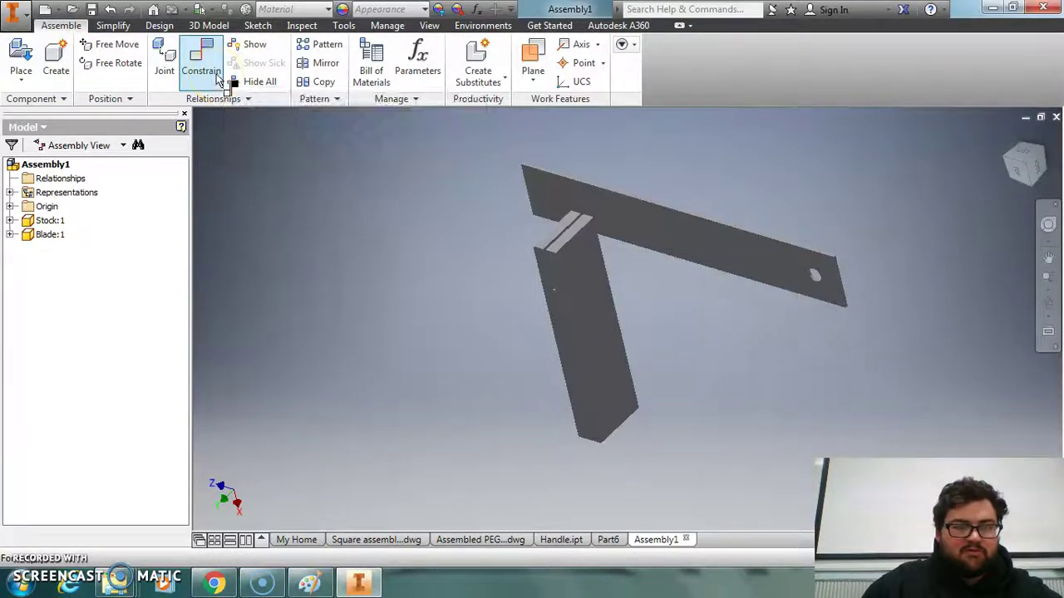
left_click(551, 199)
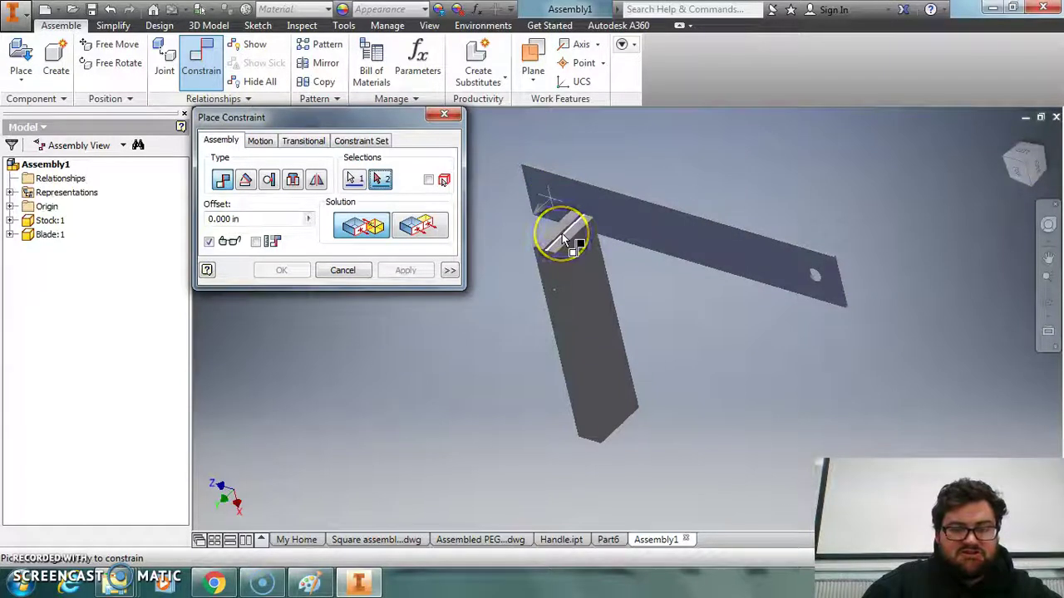
scroll(562, 239, "up", 5)
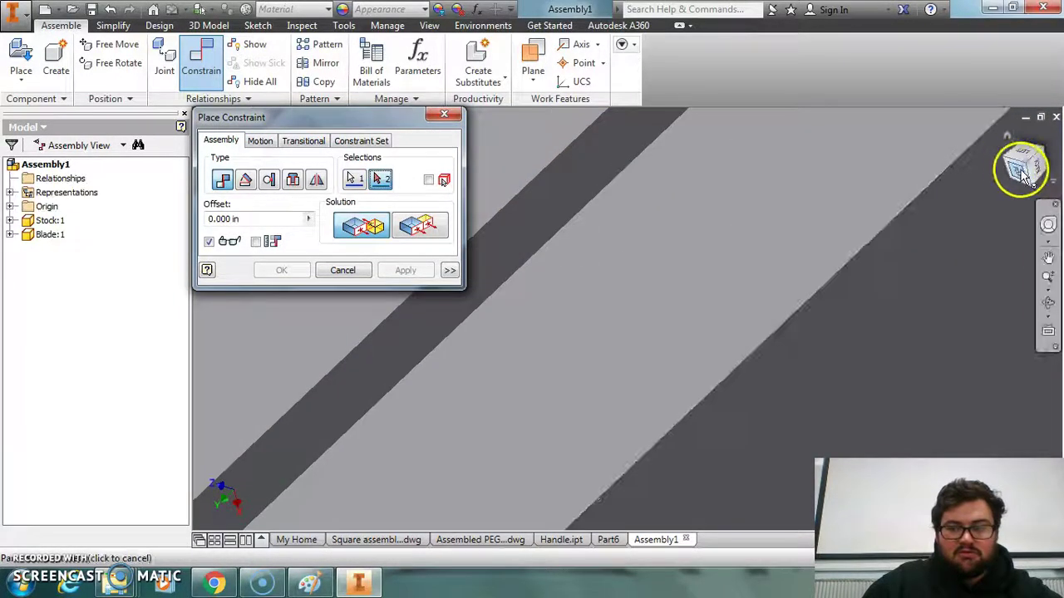
left_click_drag(1024, 177, 915, 218)
scroll(914, 218, "down", 5)
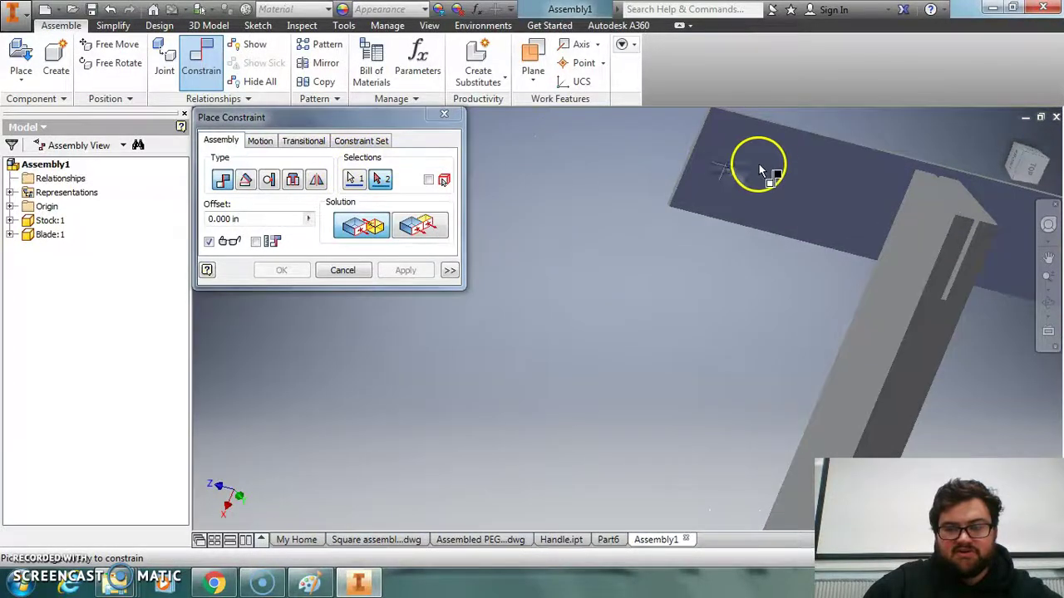
left_click(961, 262)
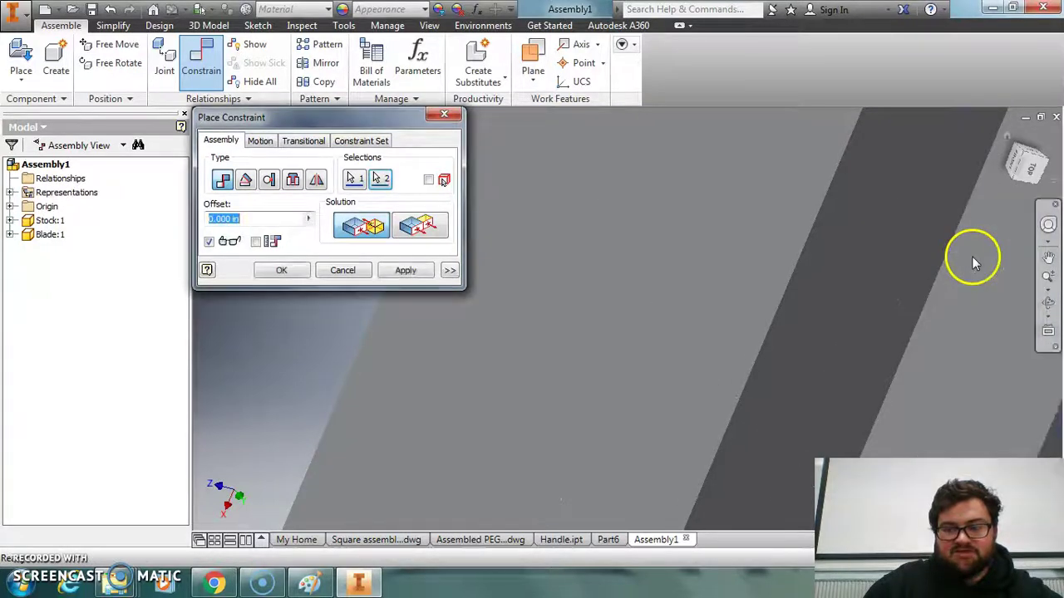
scroll(927, 256, "down", 4)
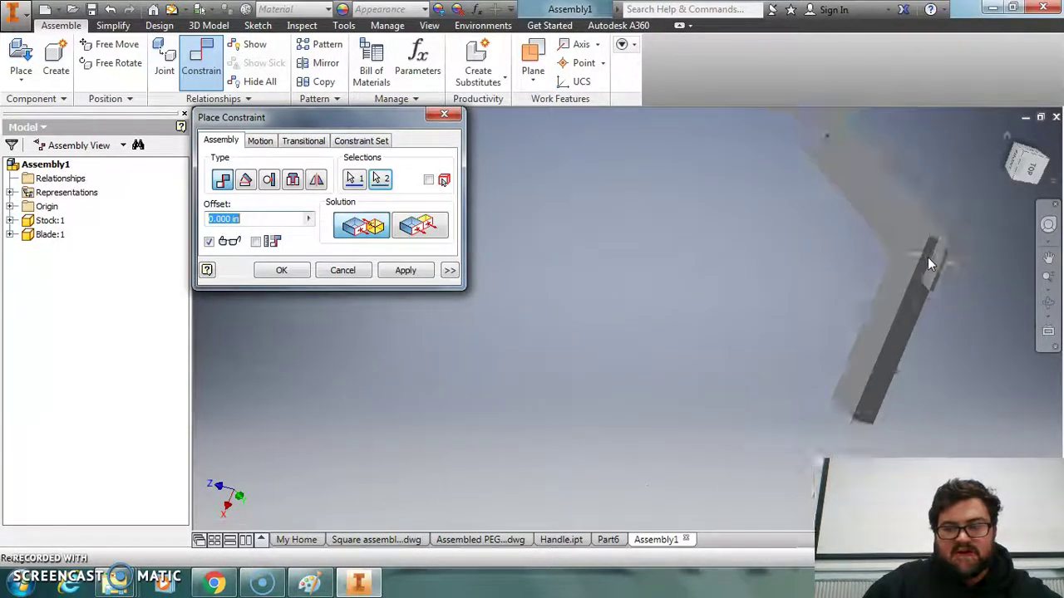
middle_click_drag(927, 259, 886, 184, "shift")
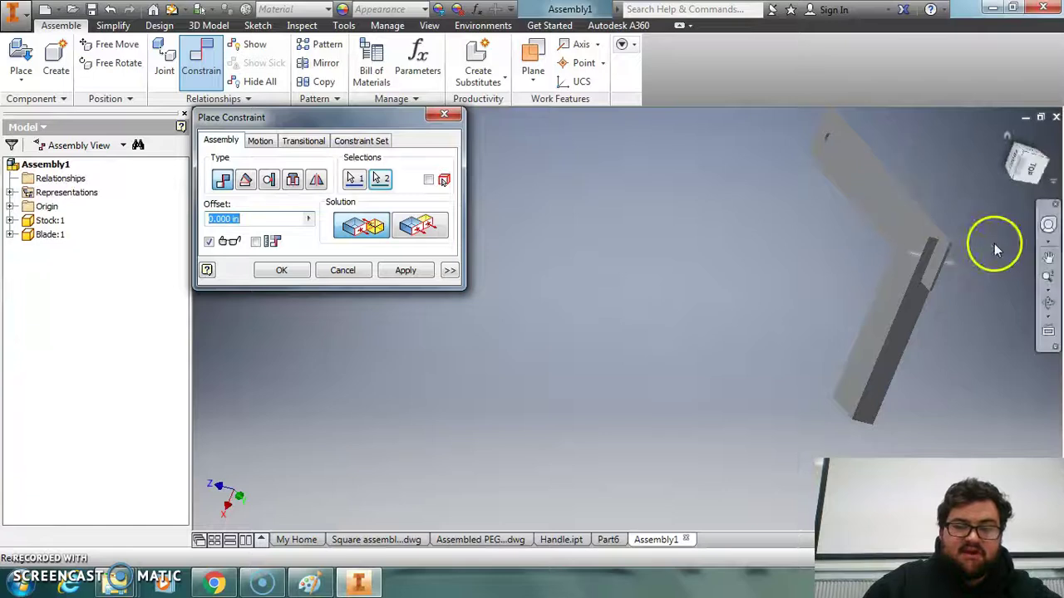
scroll(989, 246, "up", 3)
left_click(309, 272)
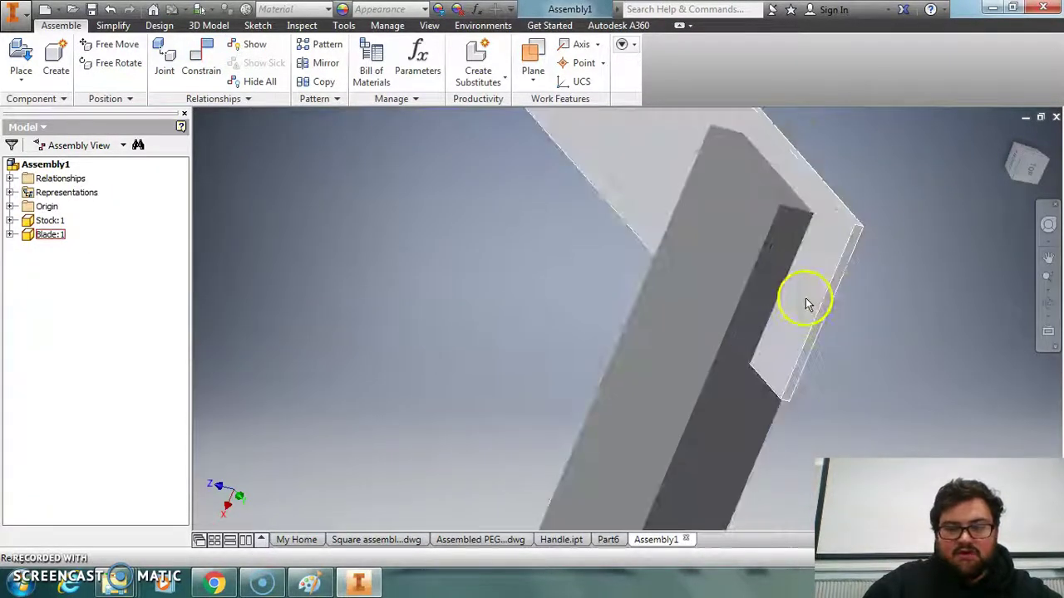
Mate the blade's end edge to the long edge of the stock's slot, flush with the outer face, with a 0.000 in offset
left_click_drag(806, 301, 780, 256)
left_click(198, 65)
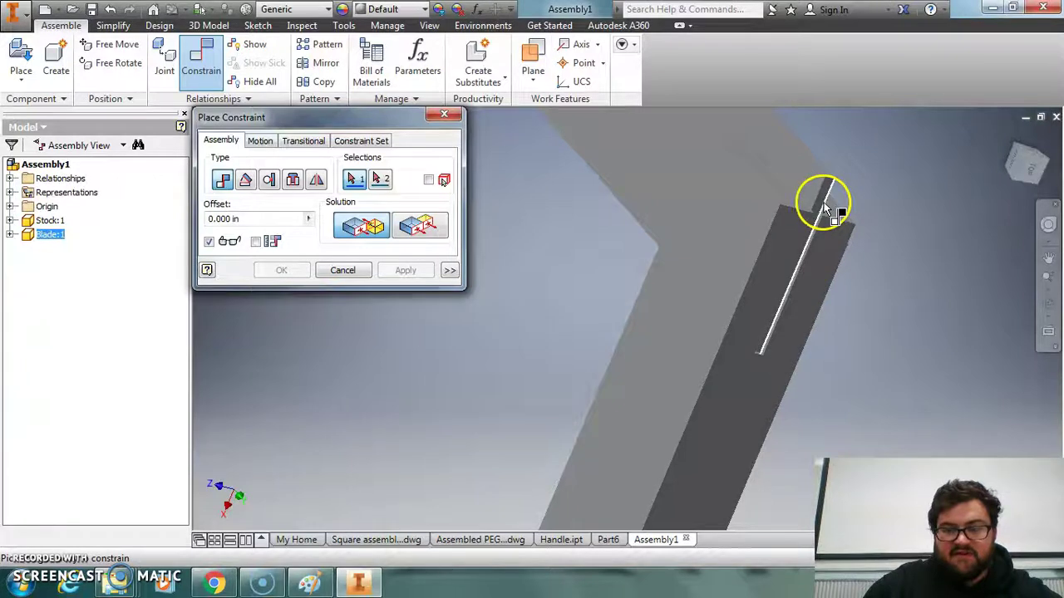
left_click(826, 209)
left_click(819, 242)
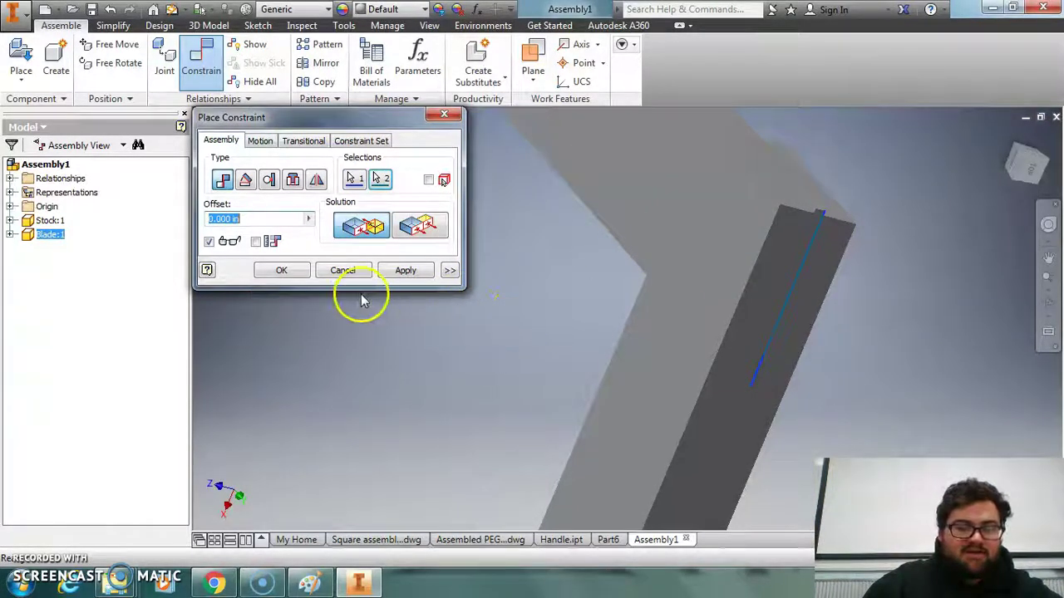
left_click(406, 271)
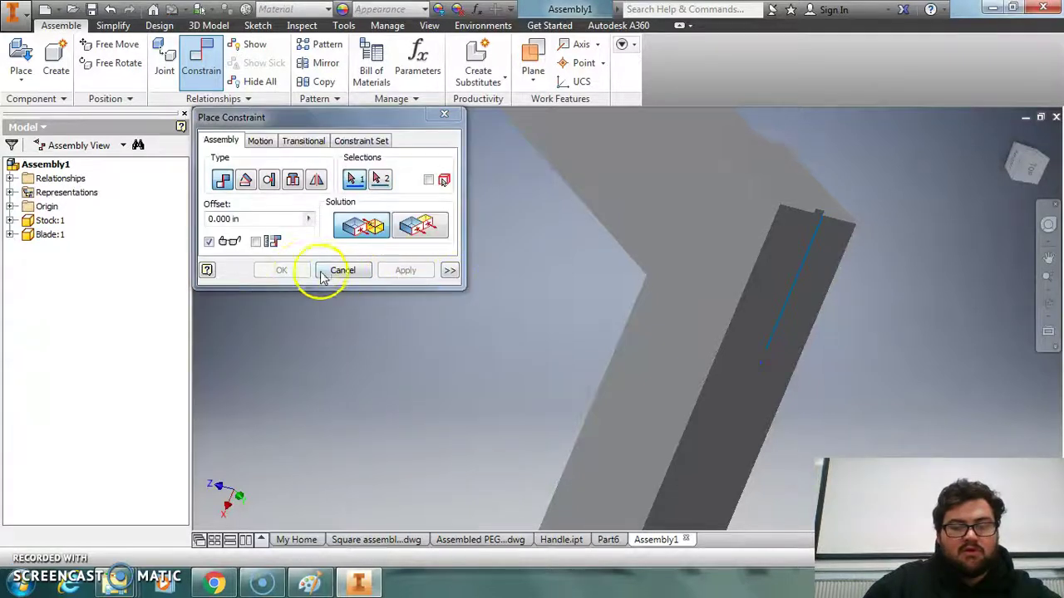
Slide the blade out to expose the slot's closed end, and mate the blade's short bottom edge to it with a 0.000 in offset
left_click(665, 172)
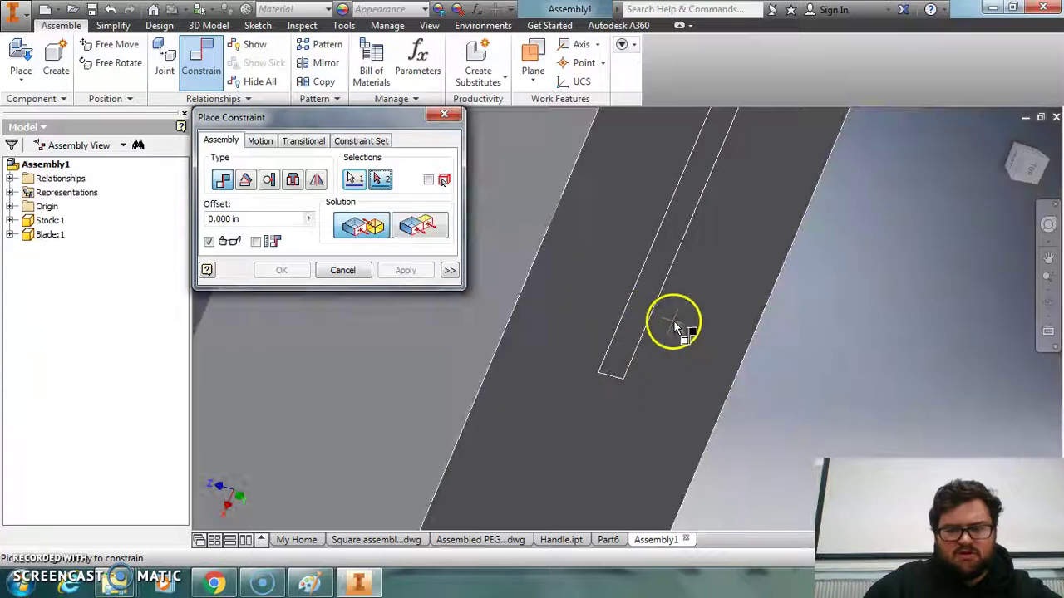
left_click(350, 270)
left_click_drag(548, 208, 588, 182)
left_click(199, 60)
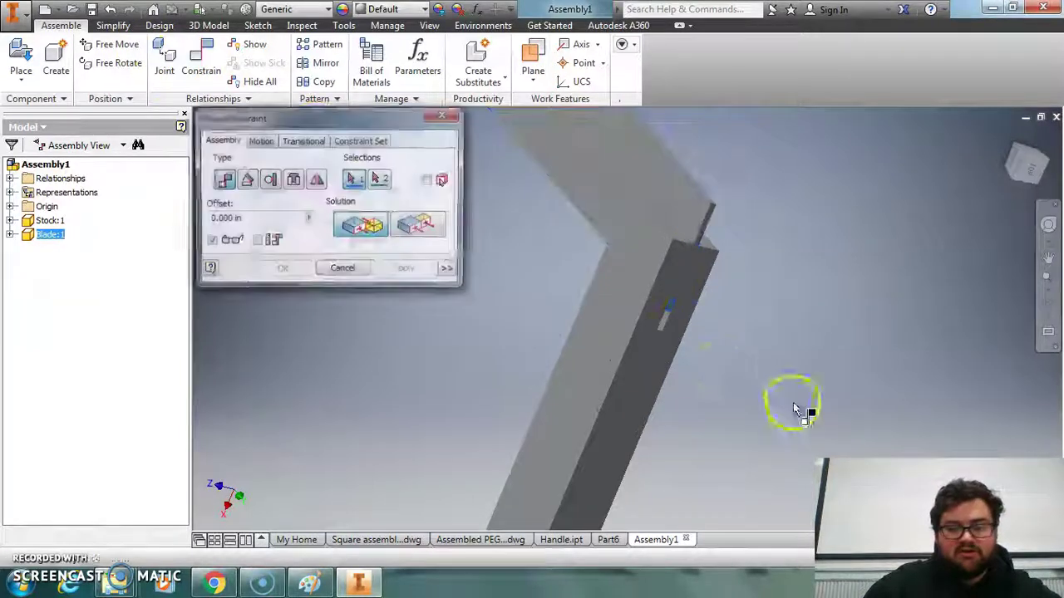
scroll(713, 332, "up", 5)
scroll(446, 356, "down", 5)
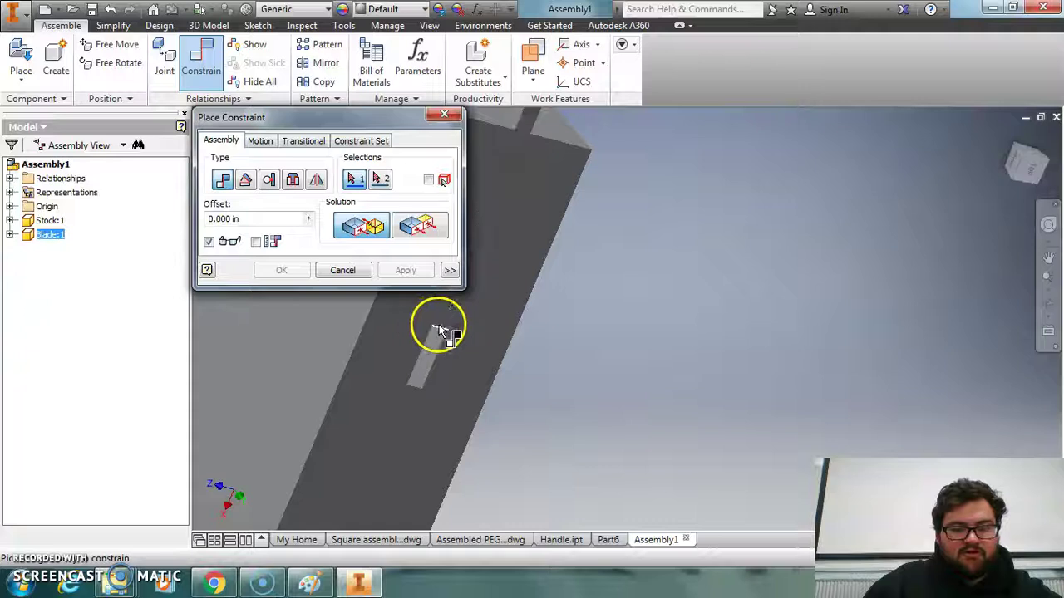
left_click(438, 345)
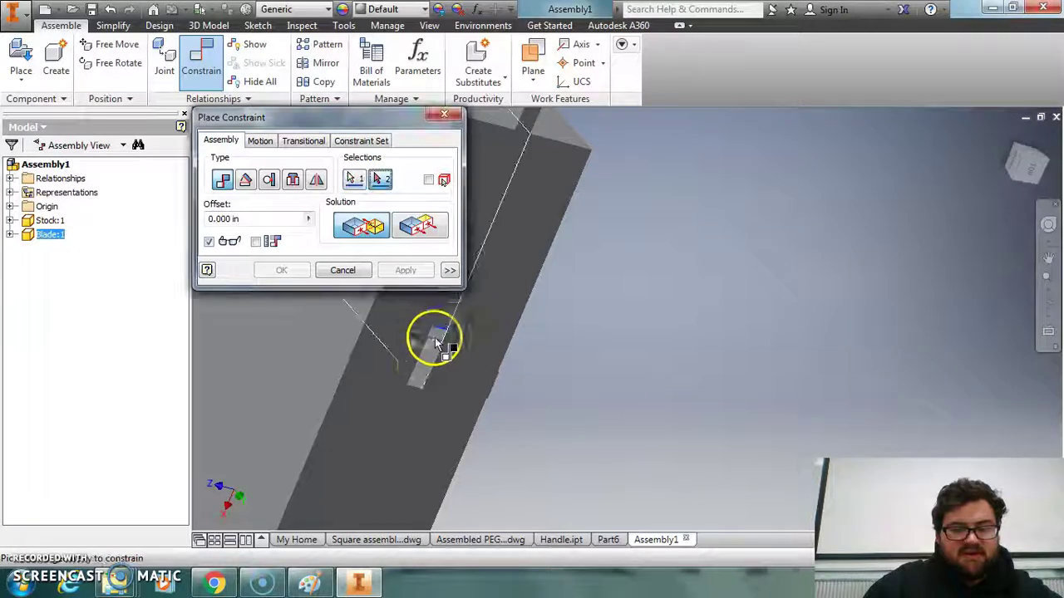
left_click(413, 388)
left_click(291, 269)
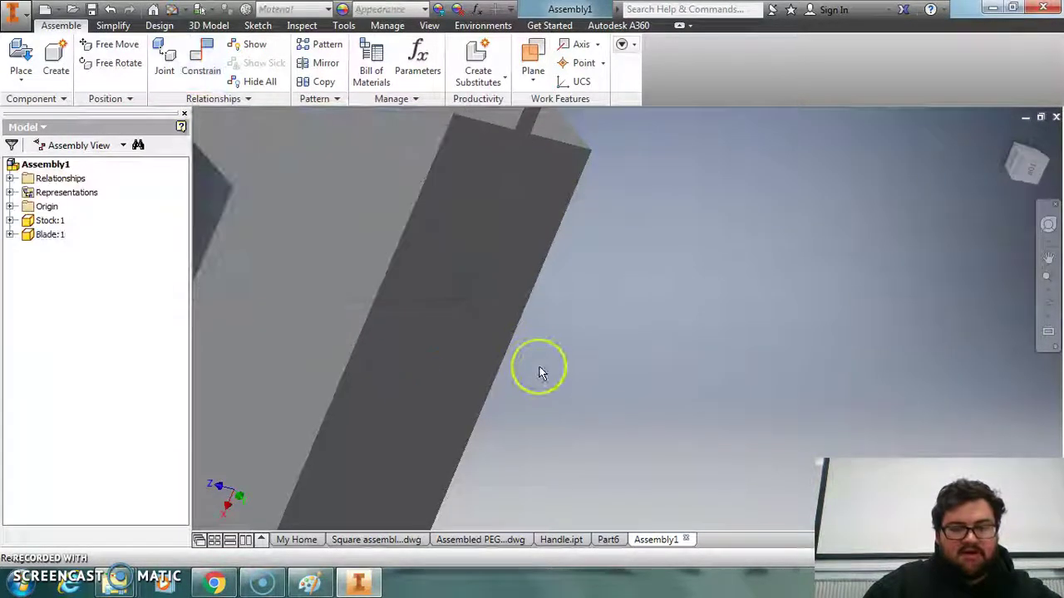
left_click_drag(444, 268, 540, 279)
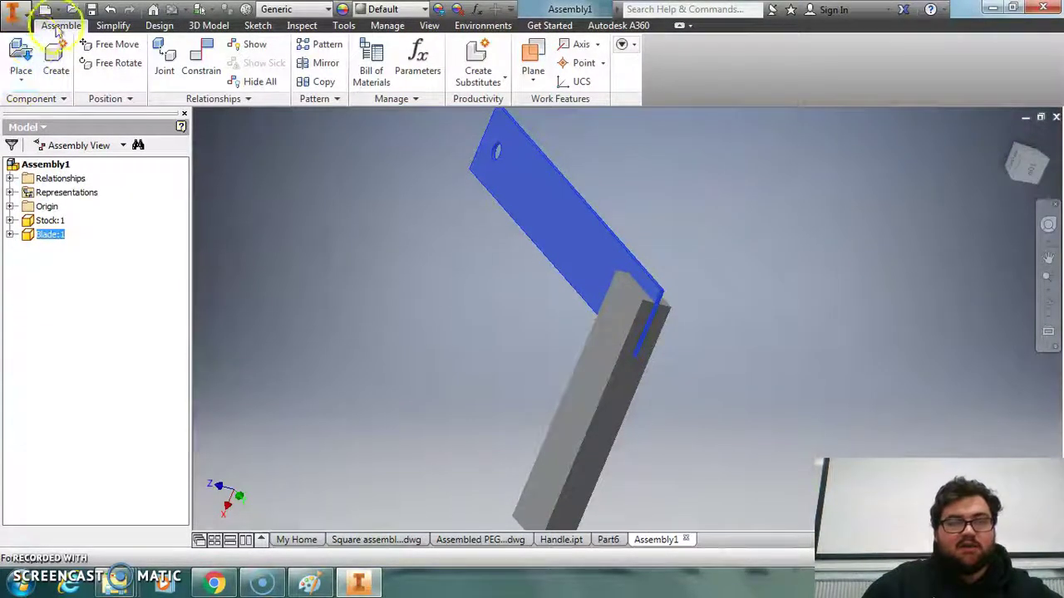
Save the assembly as Try Square in the Try Square folder as an Inventor assembly (.iam)
left_click(91, 10)
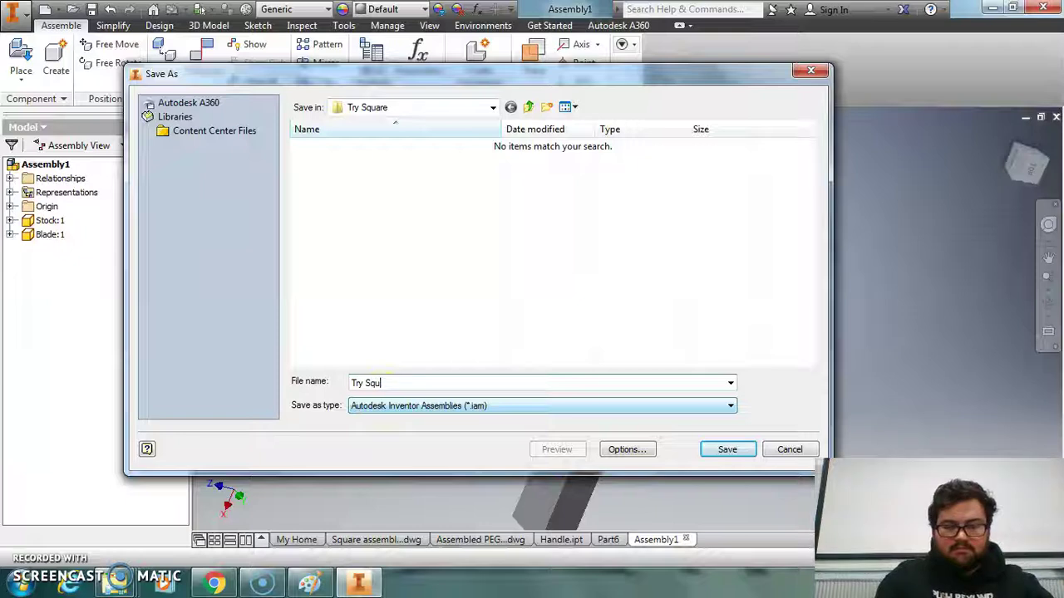
left_click(724, 453)
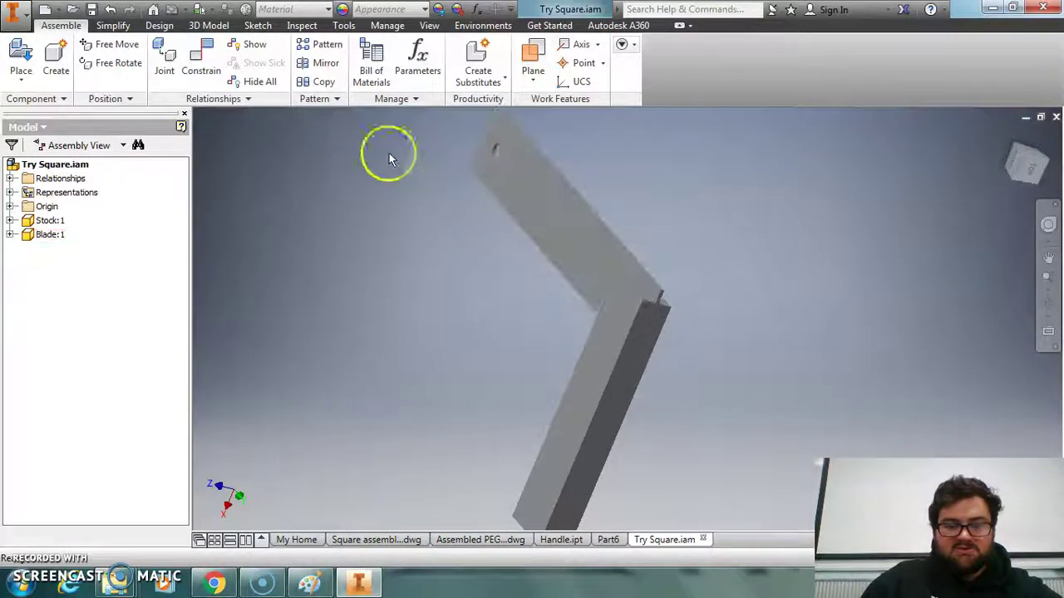